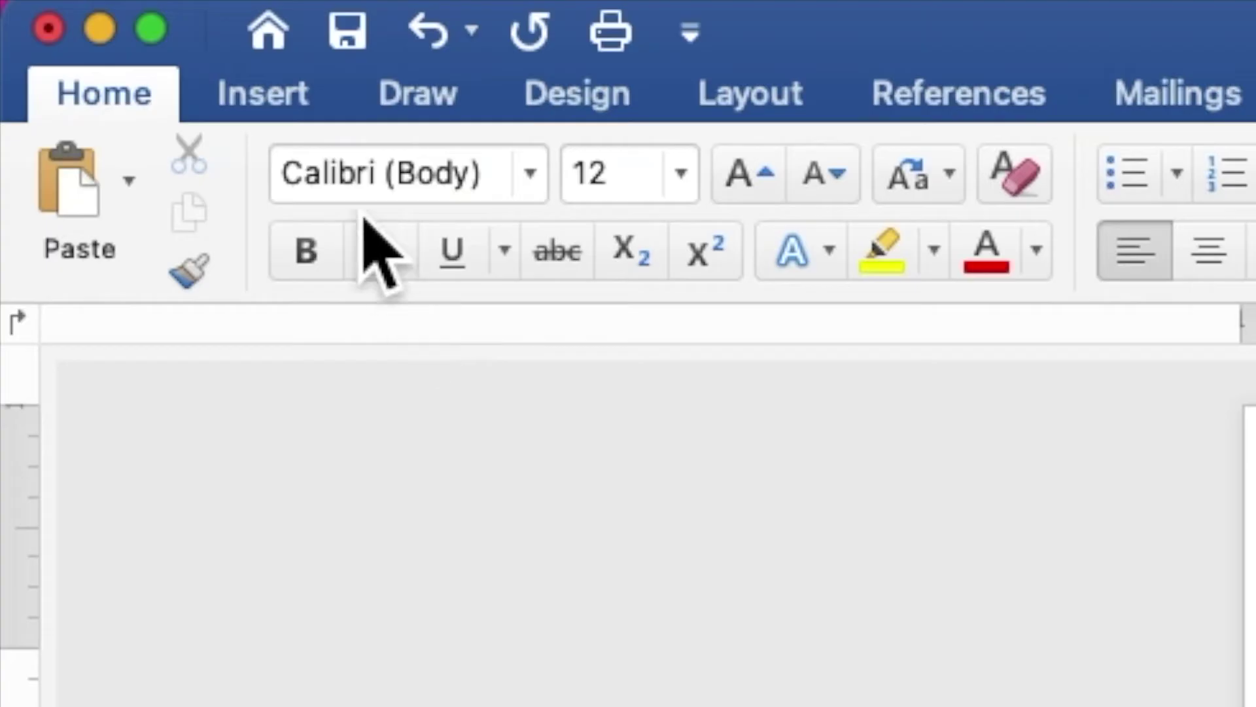
# Insert SAGE GREEN BACKGROUND.jpg from the Desktop's SAGE GREEN folder.
pyautogui.click(96, 10)
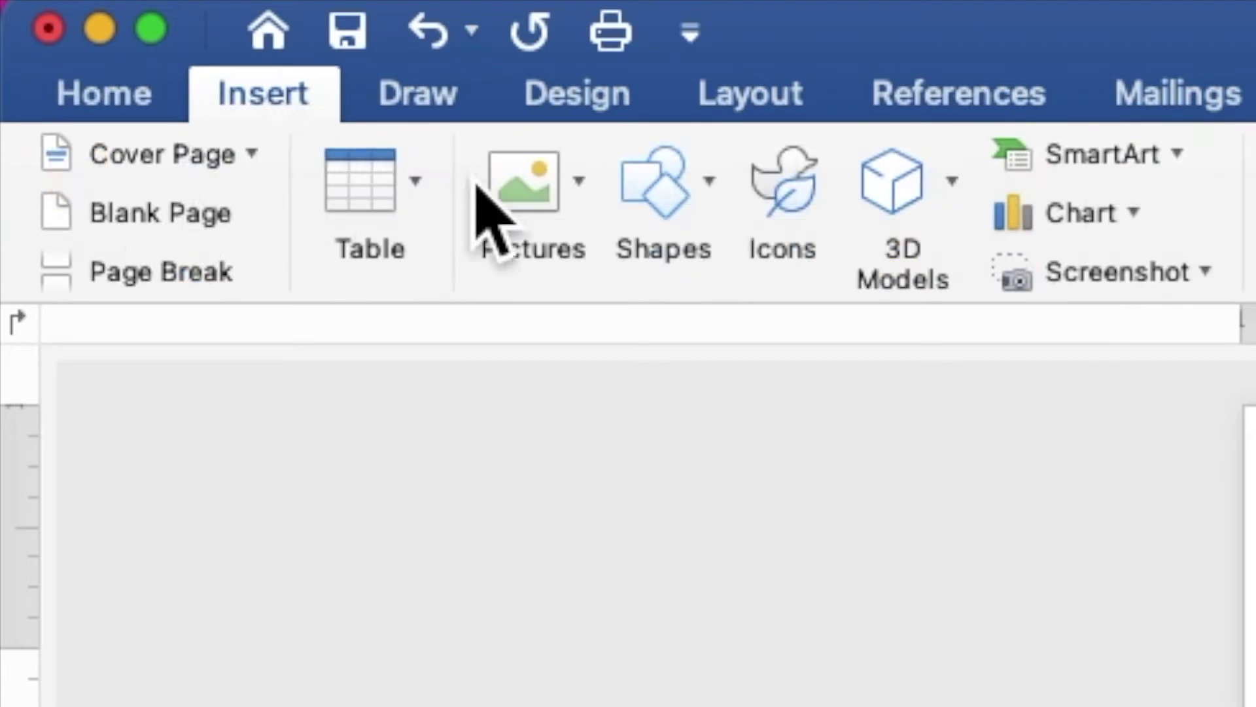
pyautogui.click(541, 209)
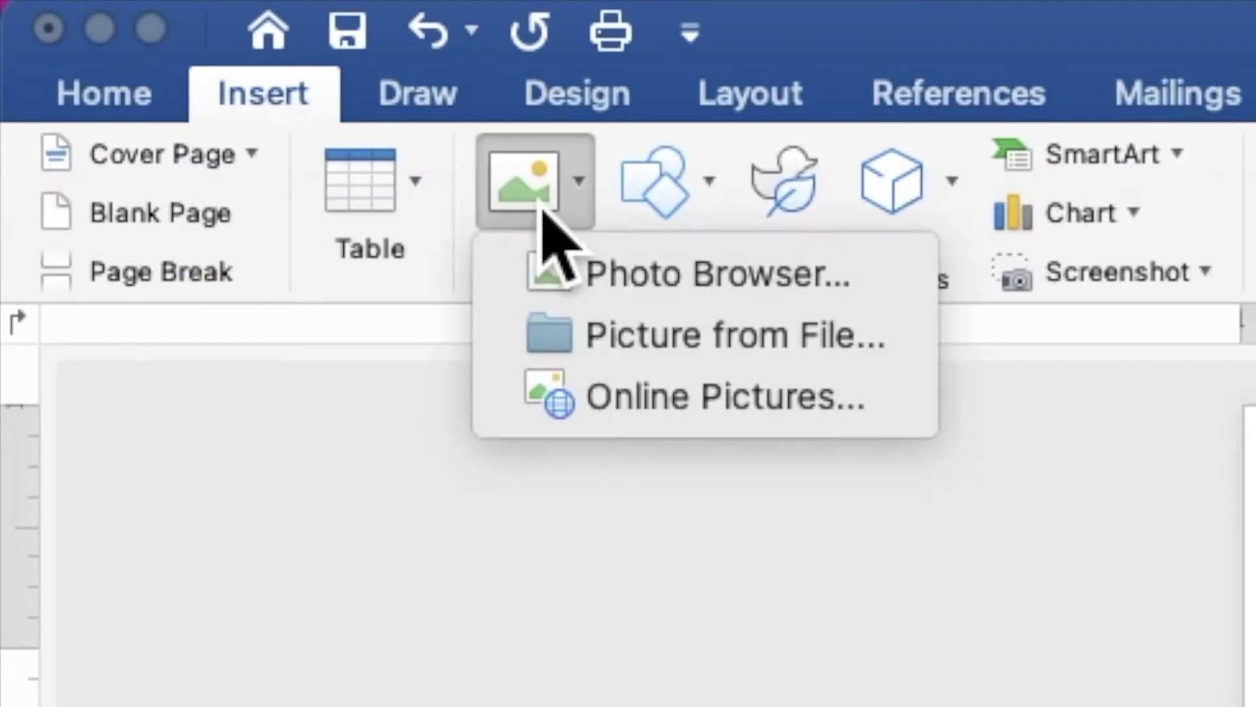
pyautogui.click(608, 339)
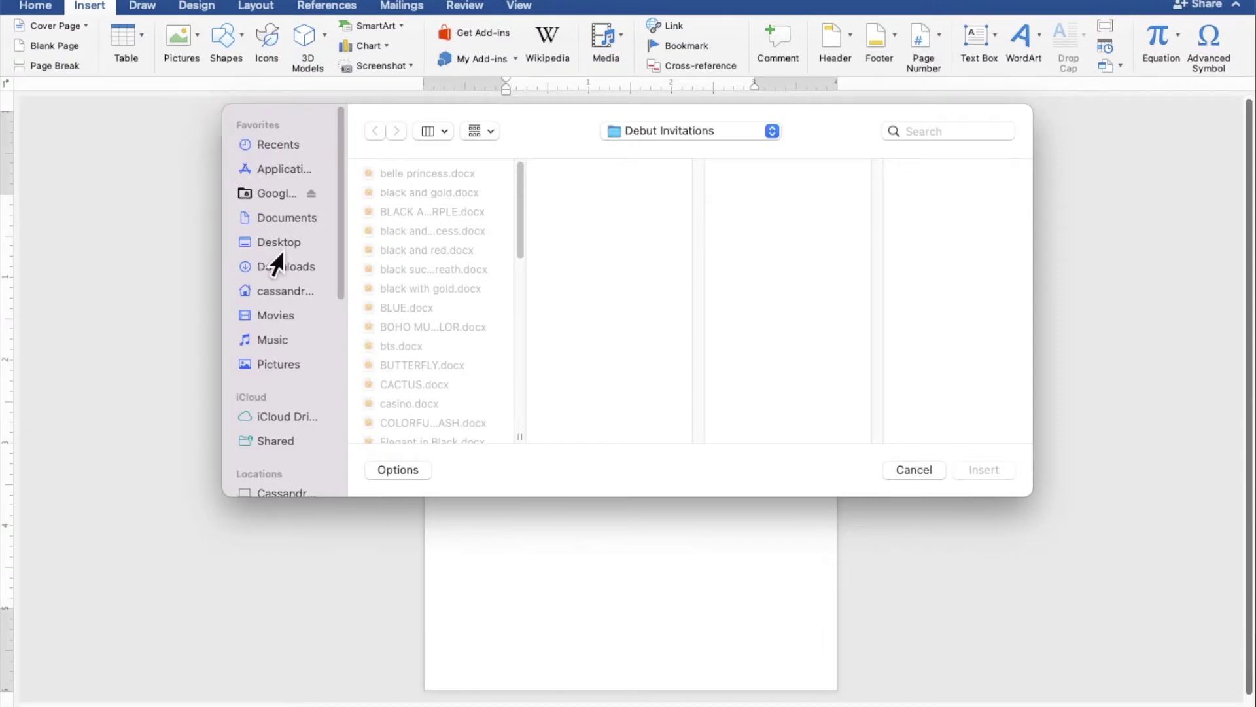
pyautogui.click(276, 248)
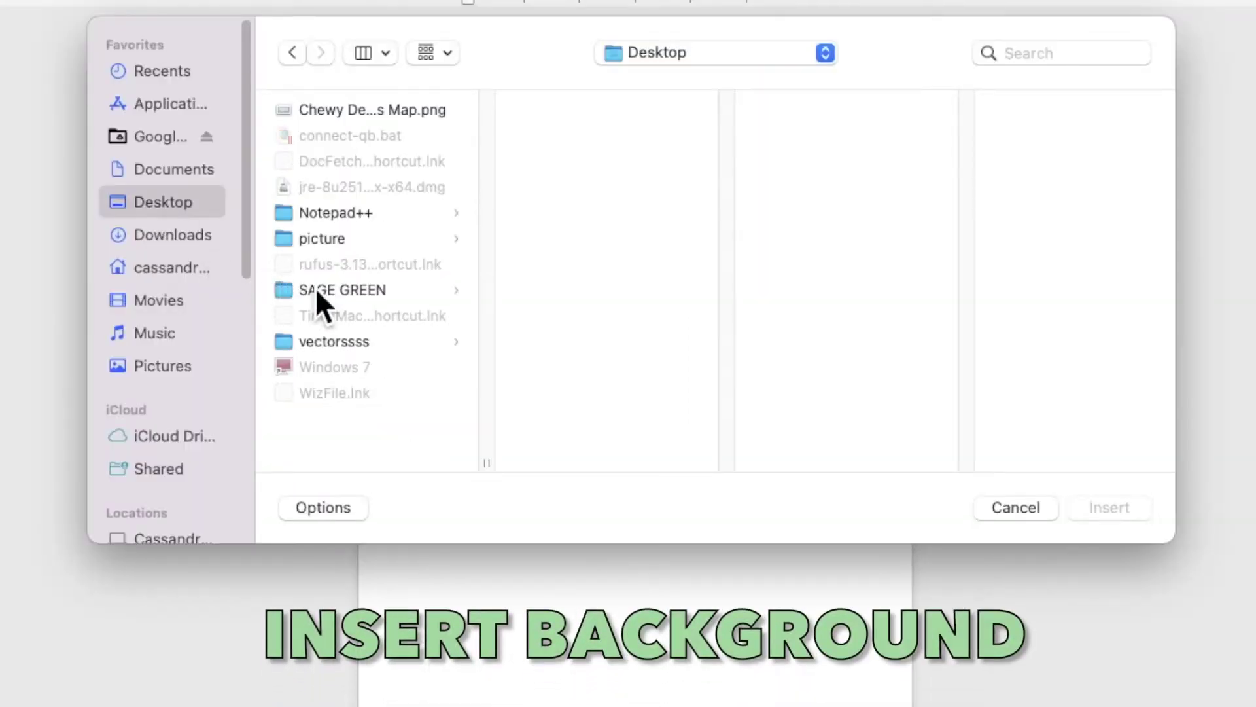
pyautogui.click(316, 289)
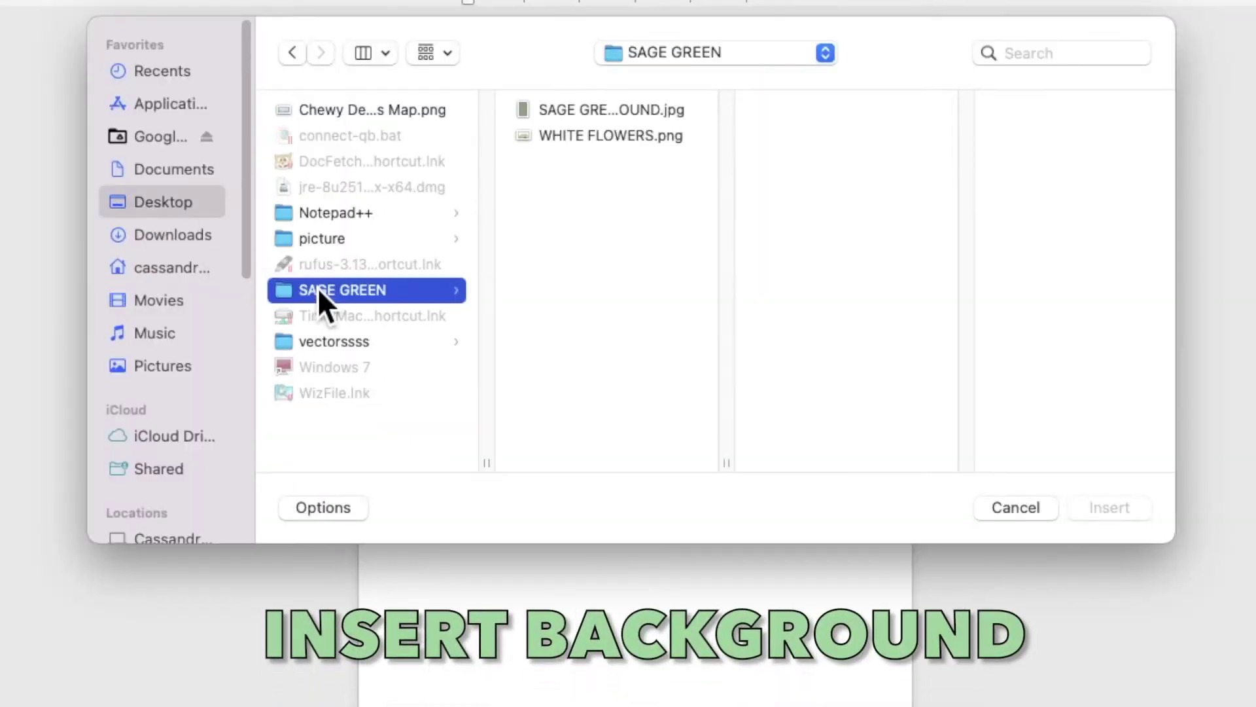
pyautogui.click(563, 111)
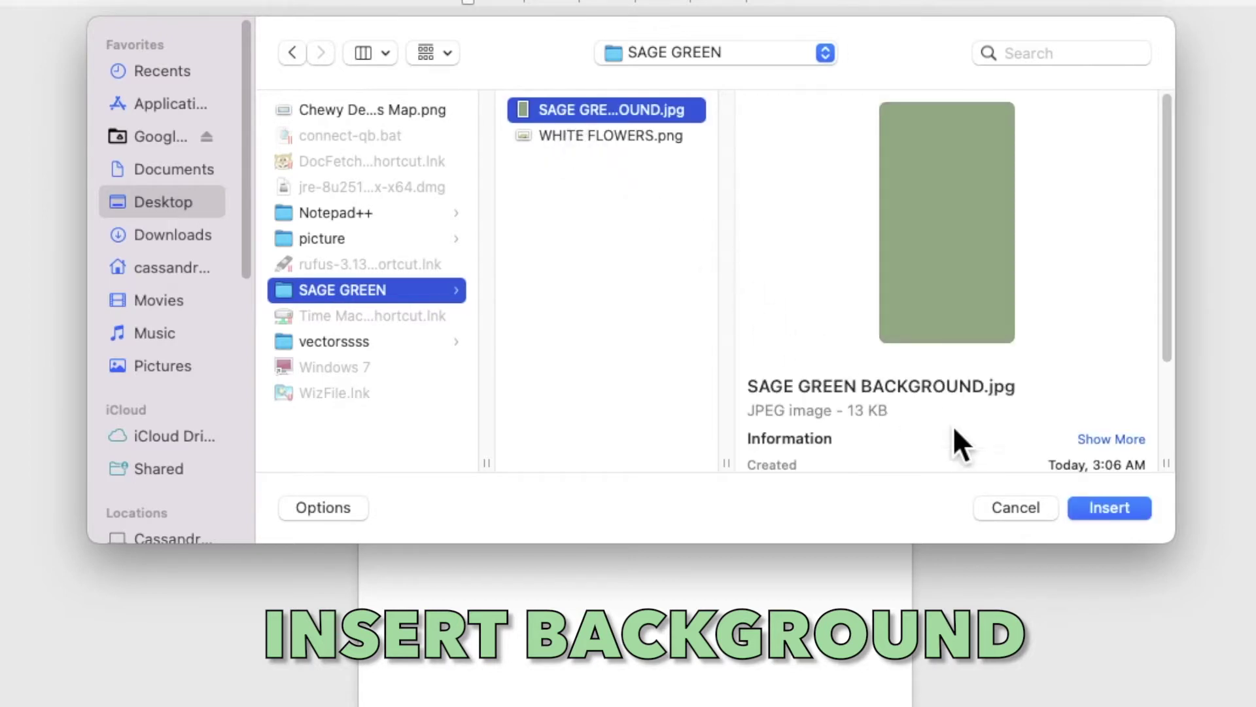
pyautogui.click(1089, 508)
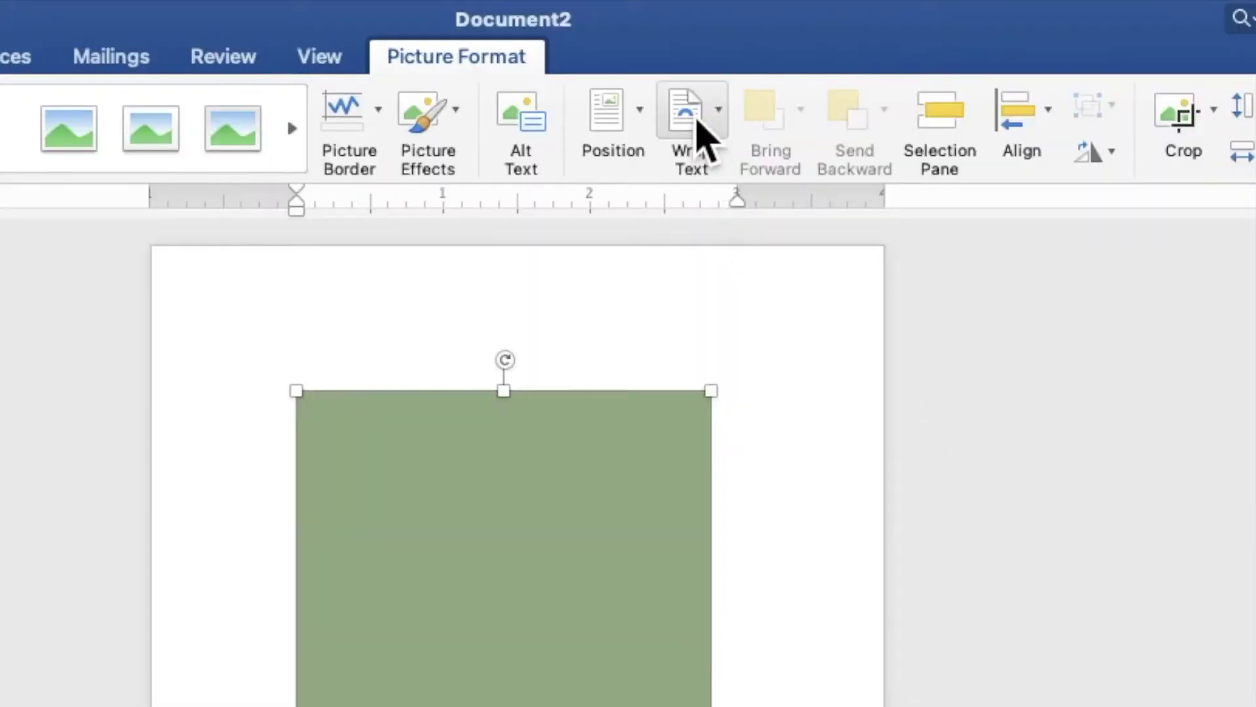
# Set the green picture to Behind Text and move it up and left.
pyautogui.click(728, 40)
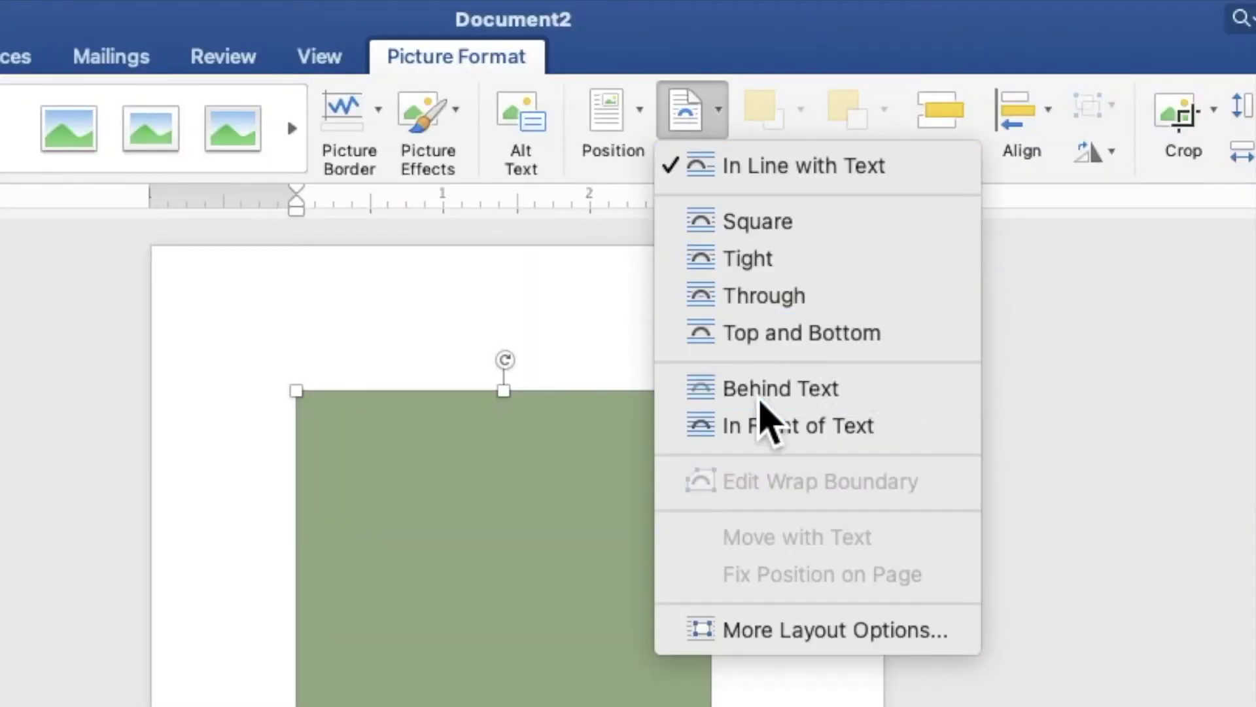
pyautogui.click(763, 392)
pyautogui.moveTo(657, 284); pyautogui.dragTo(642, 257)
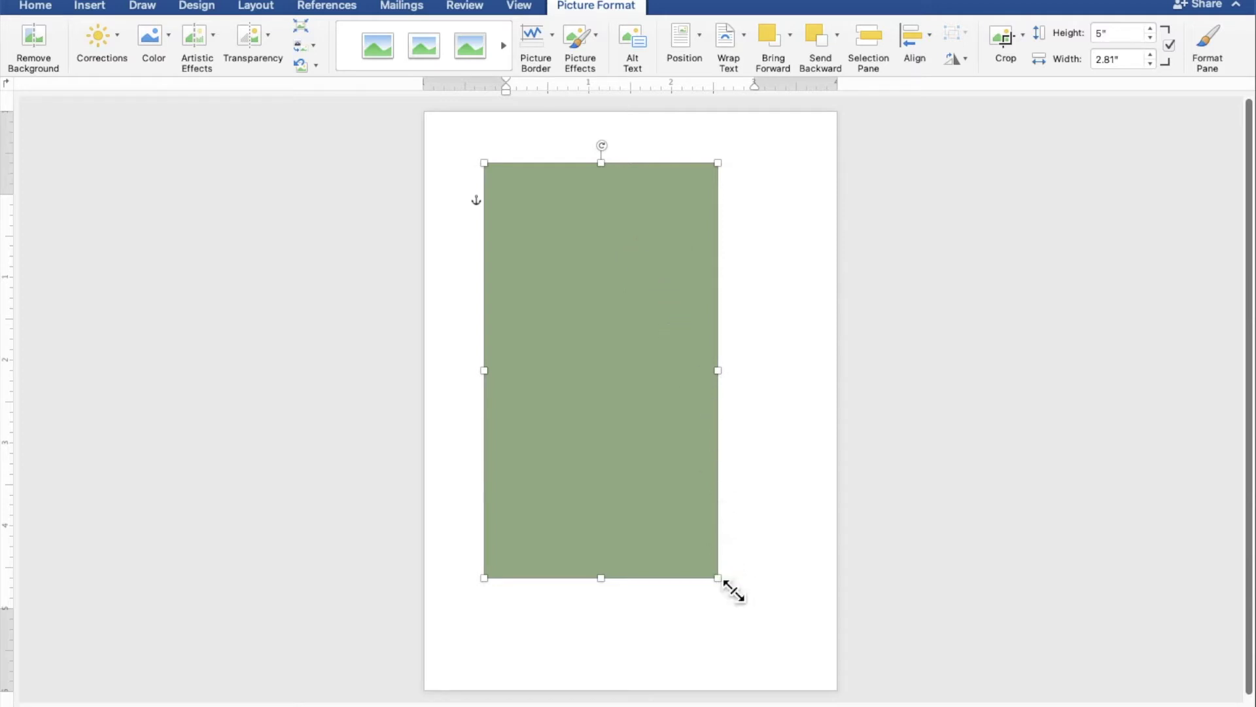
# Resize the green background to about 5.74" tall and 3.56" wide.
pyautogui.moveTo(727, 584); pyautogui.dragTo(759, 640)
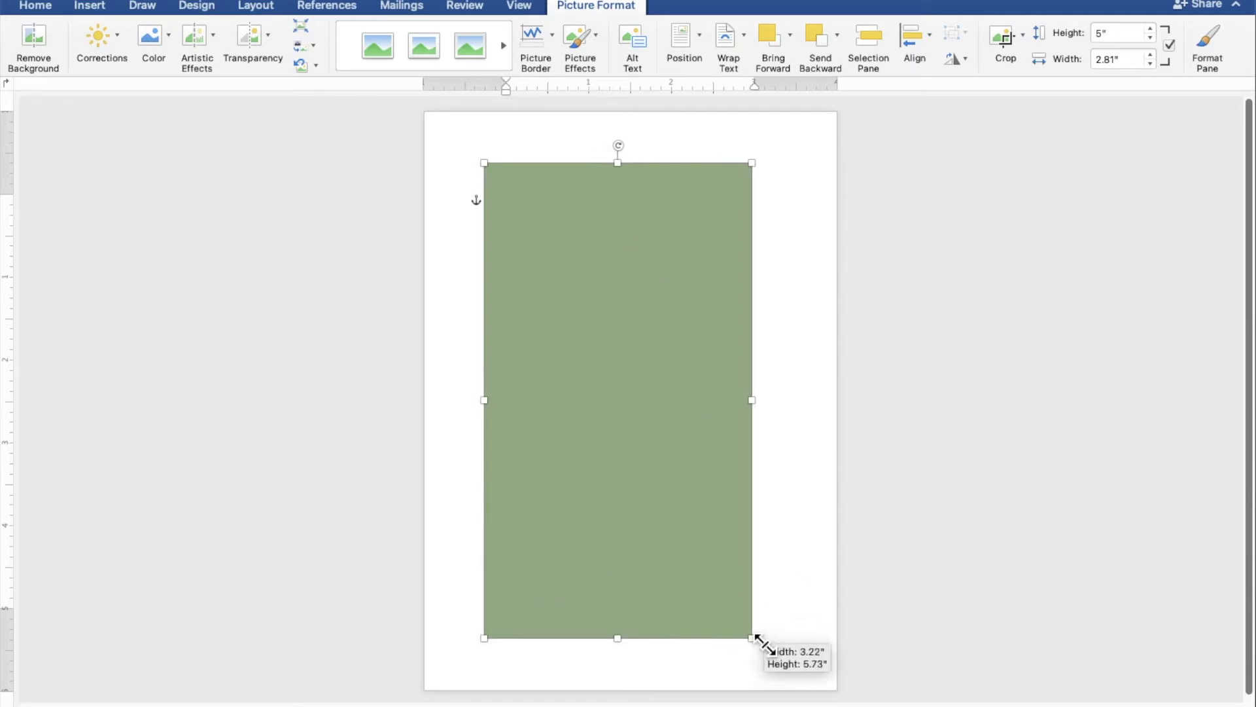
pyautogui.moveTo(759, 642); pyautogui.dragTo(761, 643)
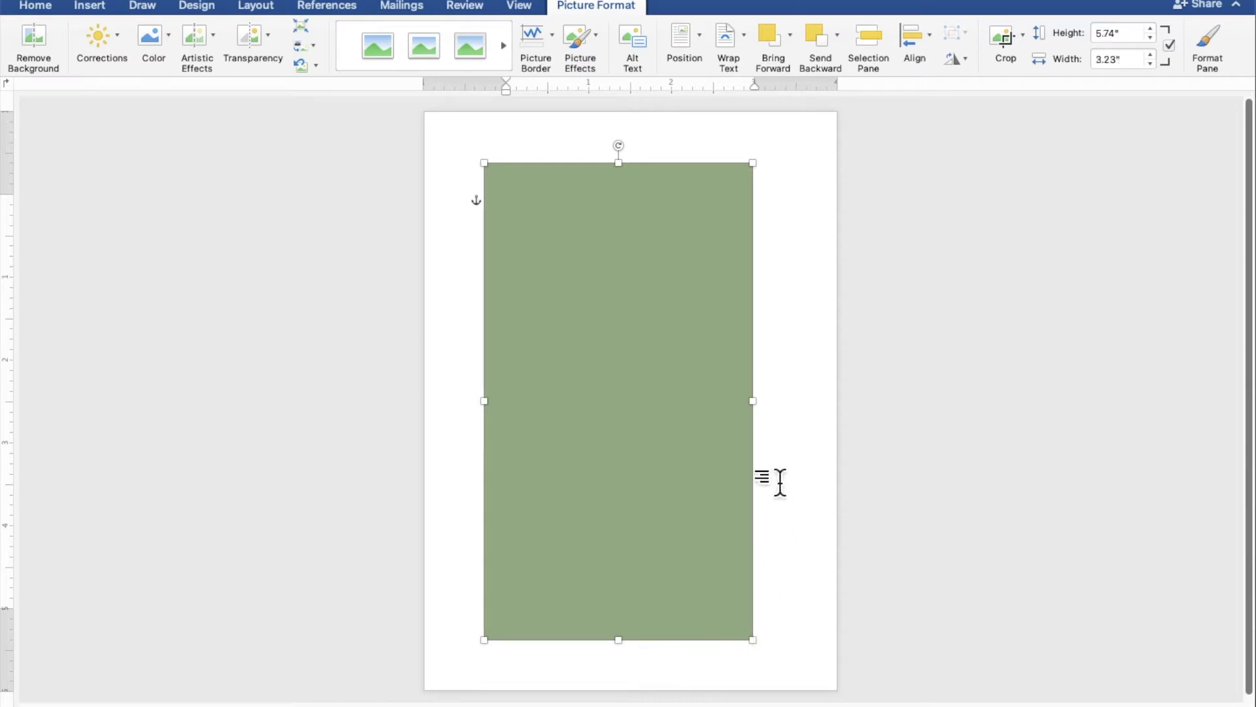
pyautogui.moveTo(753, 401); pyautogui.dragTo(794, 411)
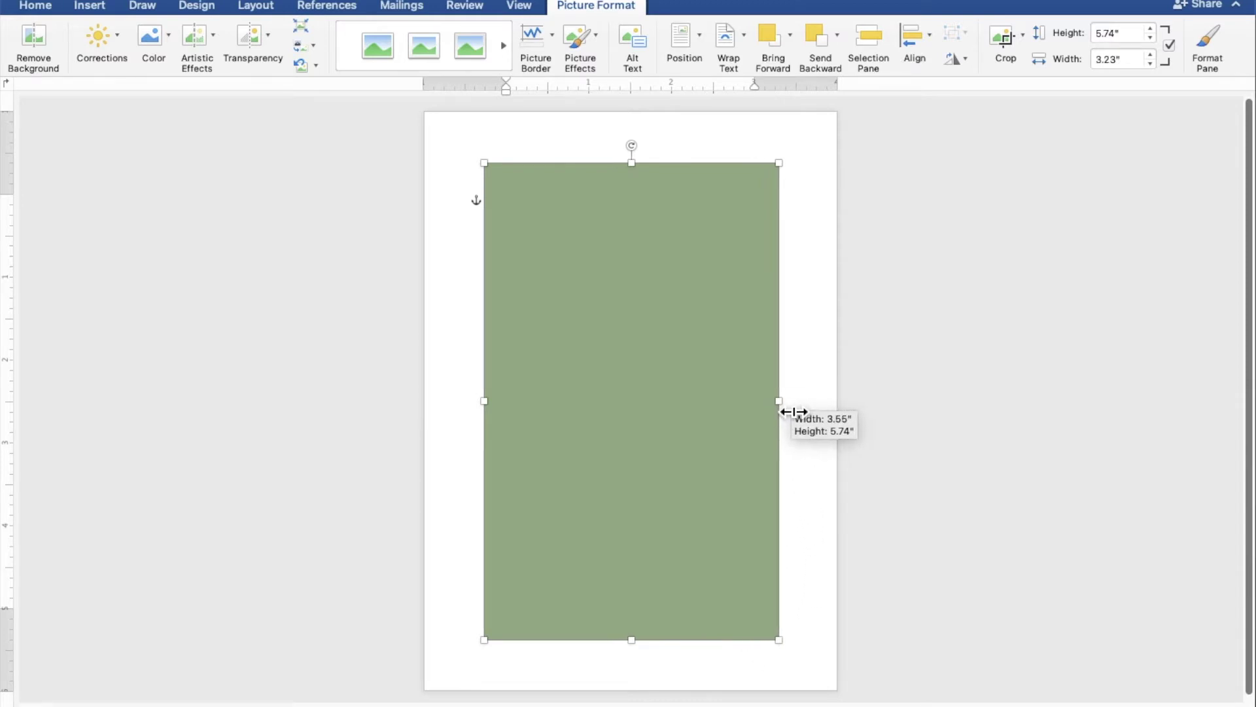
pyautogui.moveTo(794, 412); pyautogui.dragTo(794, 412)
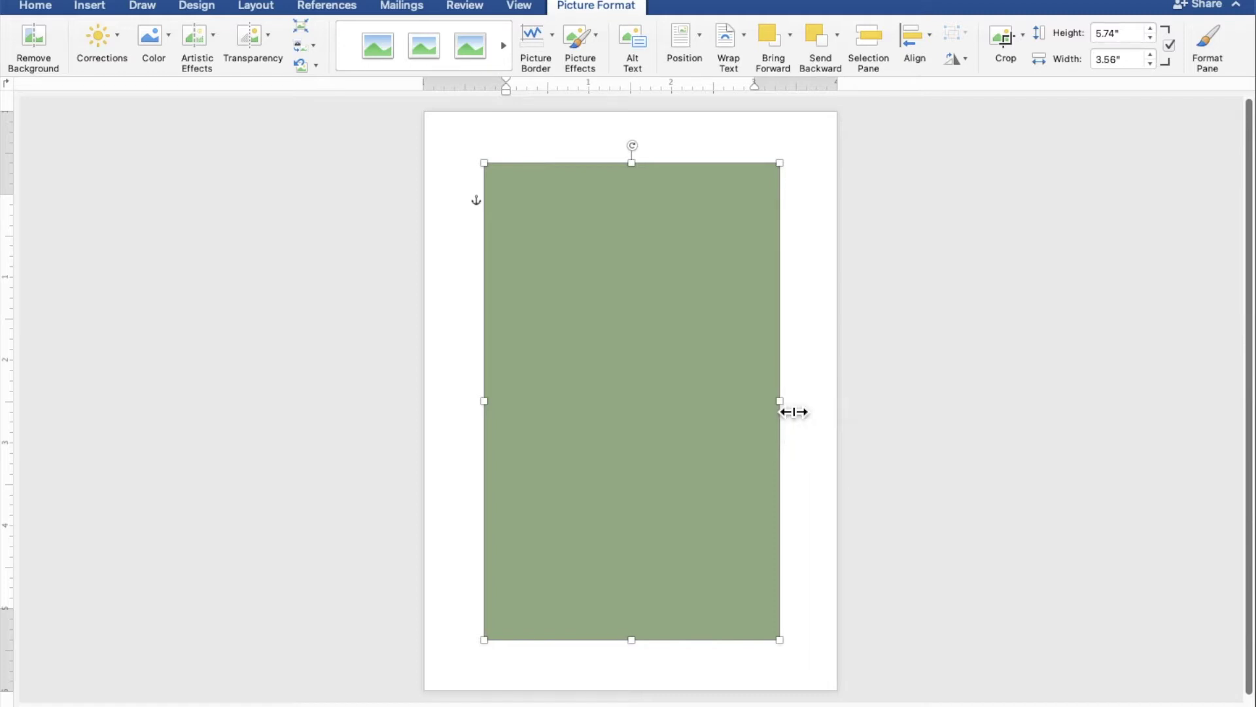
pyautogui.click(937, 432)
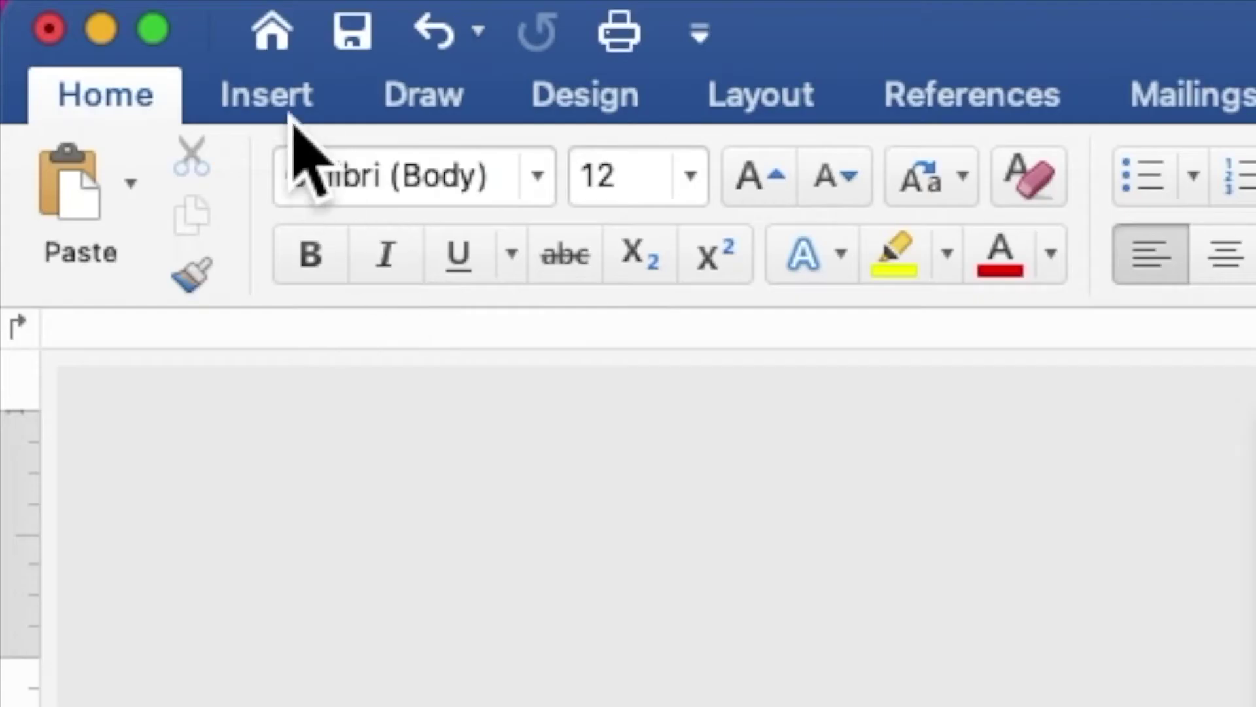
# Draw a rectangle of about 5.91" by 3.8" over the whole green background.
pyautogui.click(96, 8)
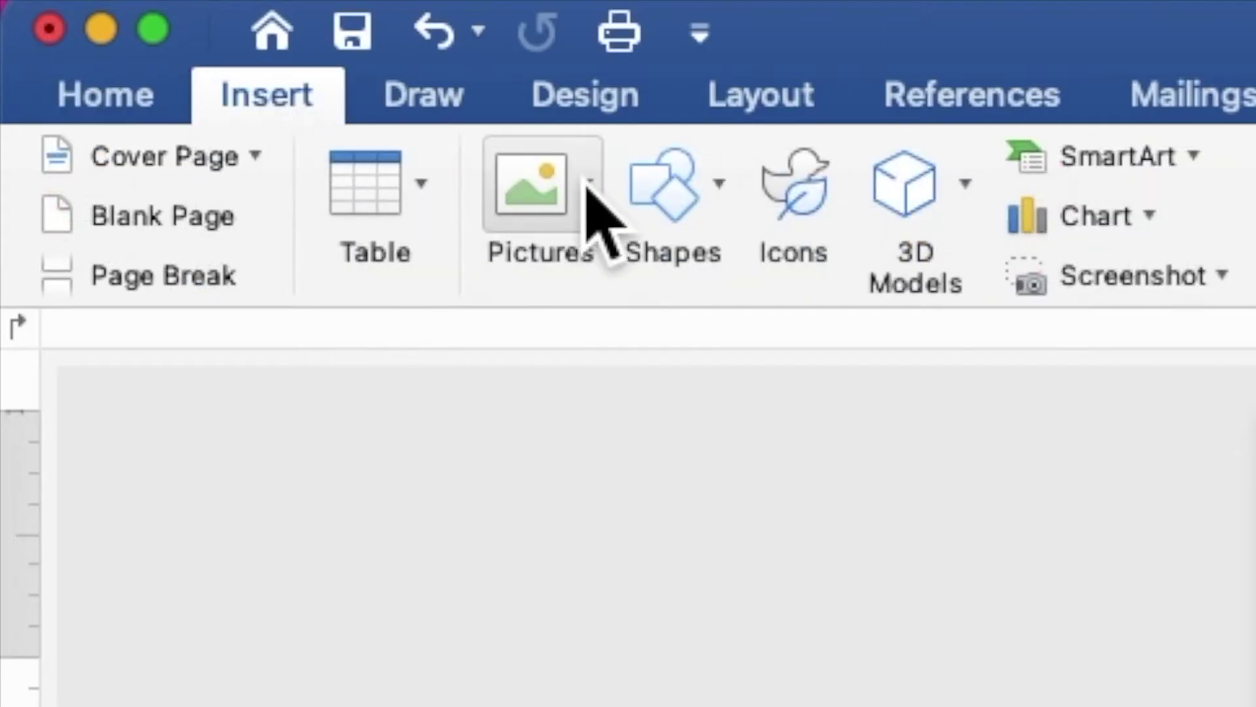
pyautogui.click(692, 209)
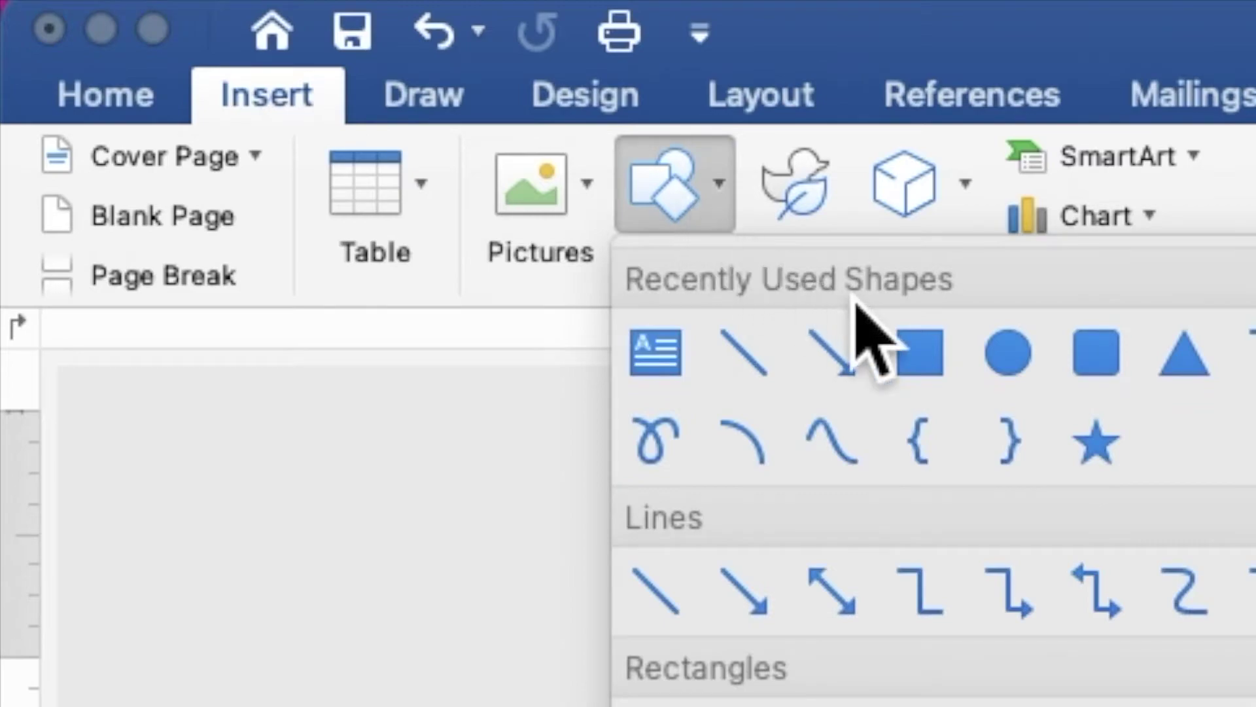
pyautogui.click(919, 351)
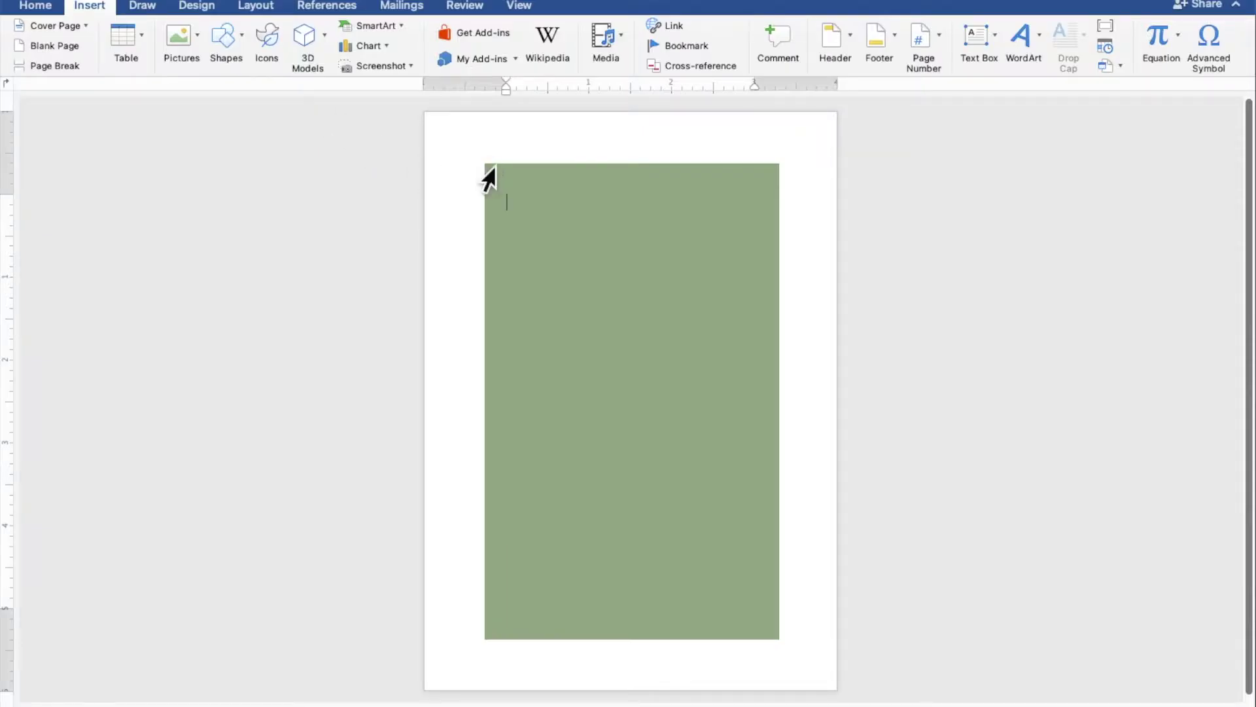
pyautogui.moveTo(476, 158); pyautogui.dragTo(674, 453)
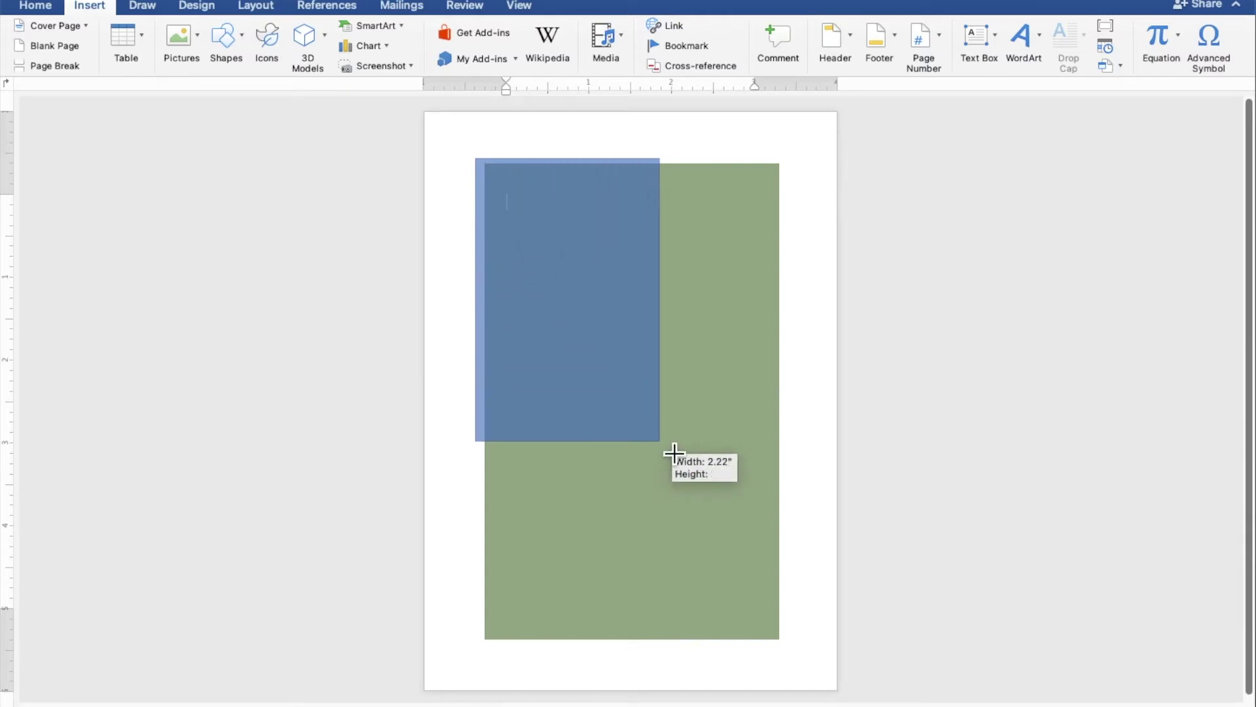
pyautogui.moveTo(674, 453); pyautogui.dragTo(805, 659)
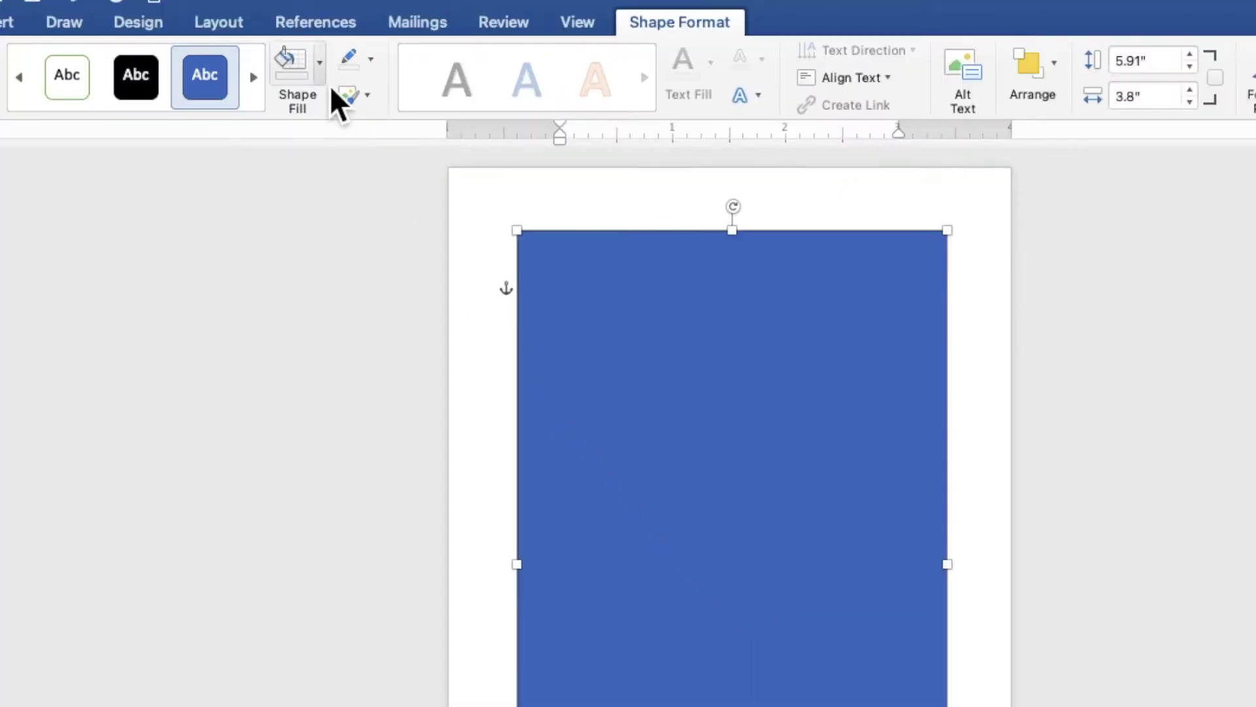
# Give the rectangle no fill and a 3 pt sage green outline, raising its top edge to 5.97" tall.
pyautogui.click(322, 73)
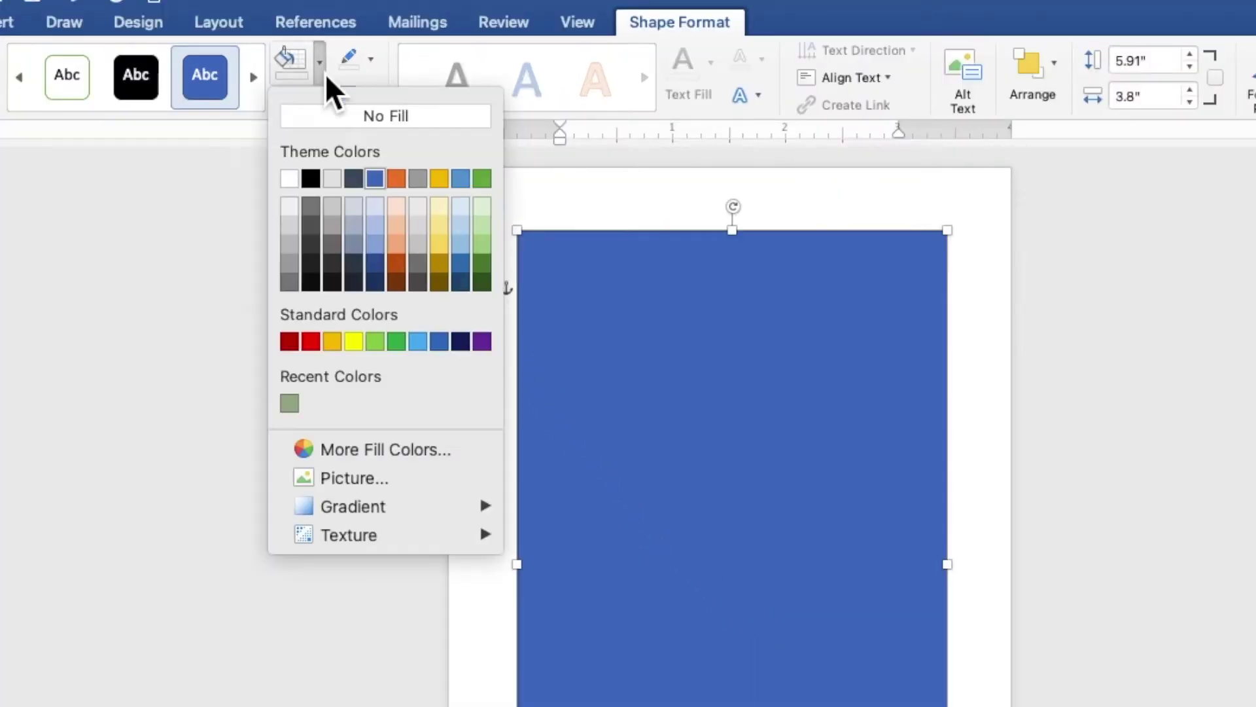
pyautogui.click(347, 123)
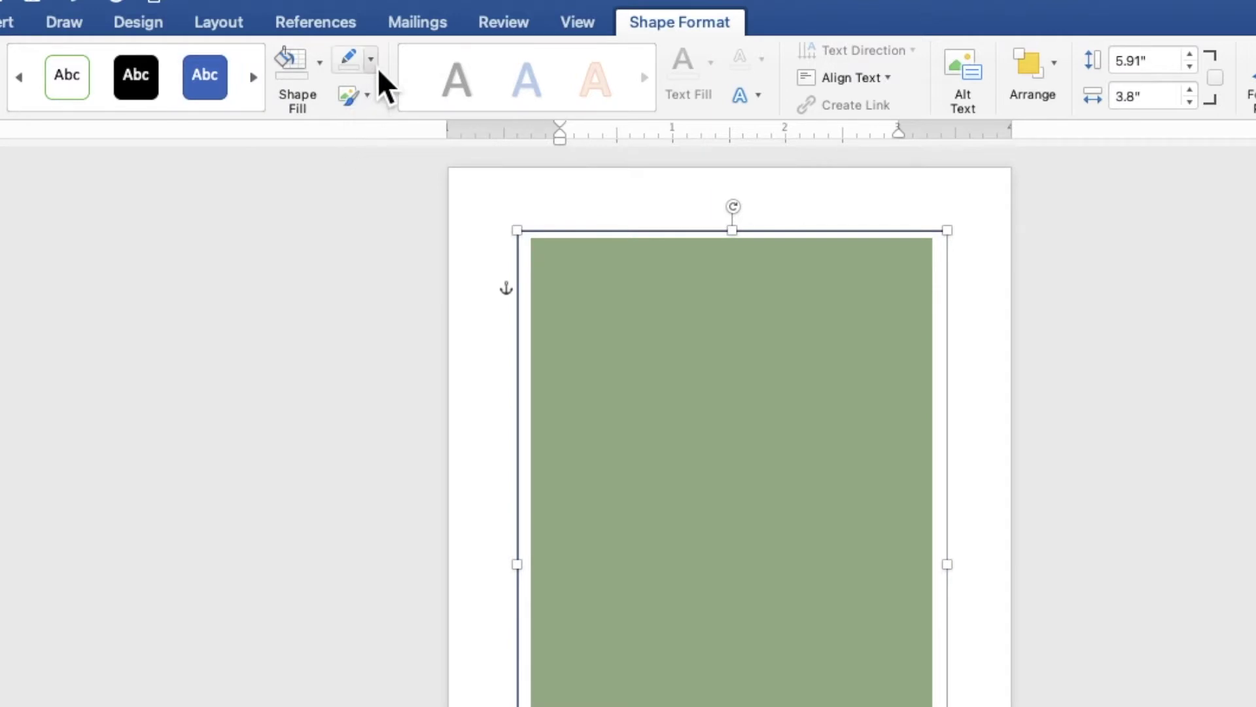
pyautogui.click(373, 64)
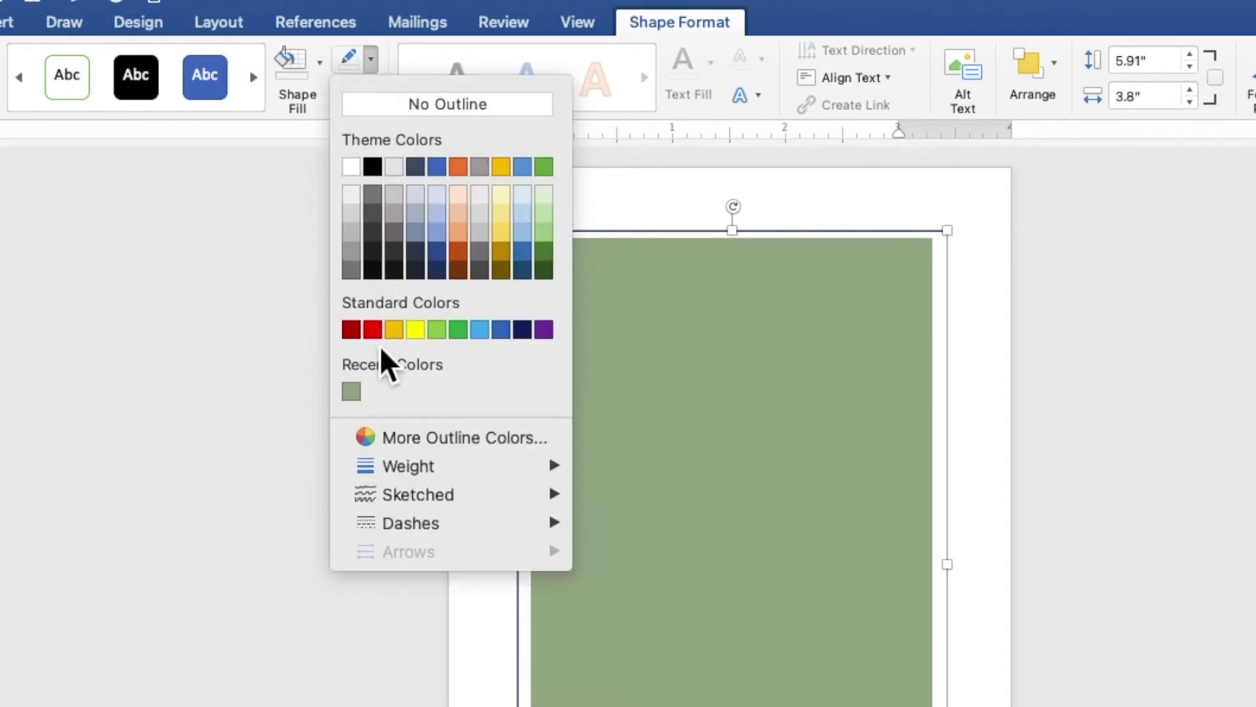
pyautogui.click(353, 392)
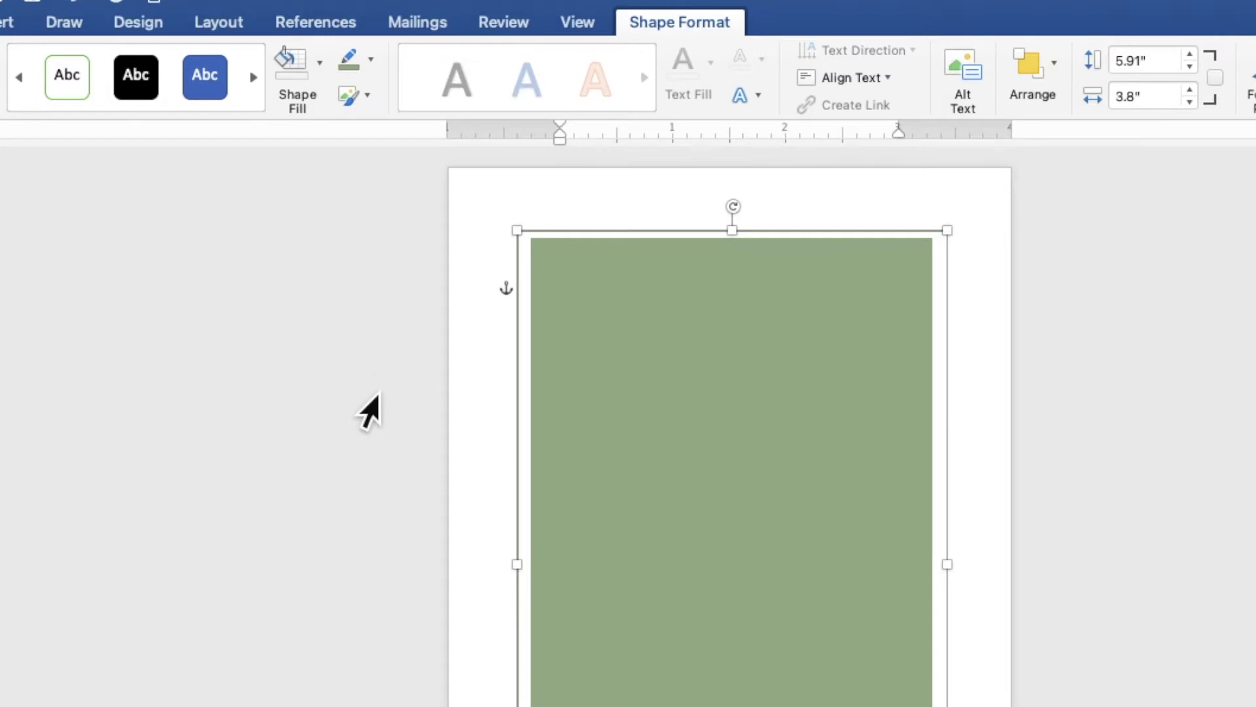
pyautogui.click(371, 61)
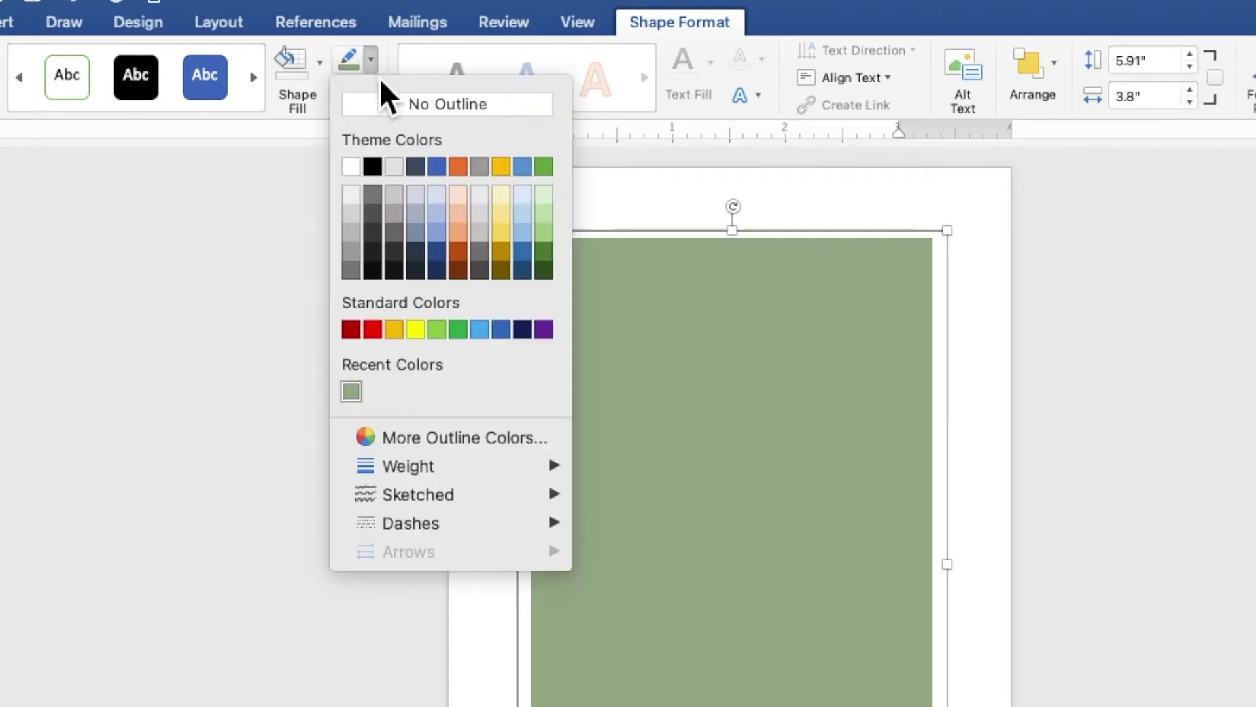
pyautogui.moveTo(422, 466)
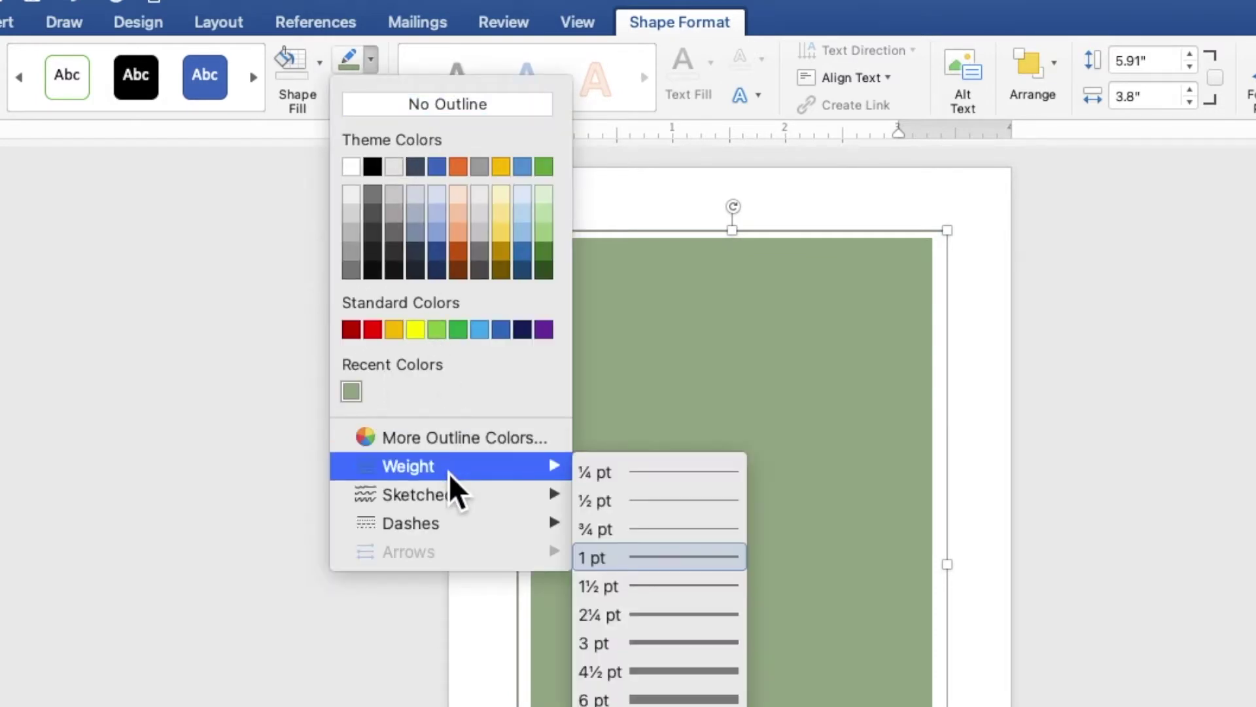
pyautogui.click(658, 644)
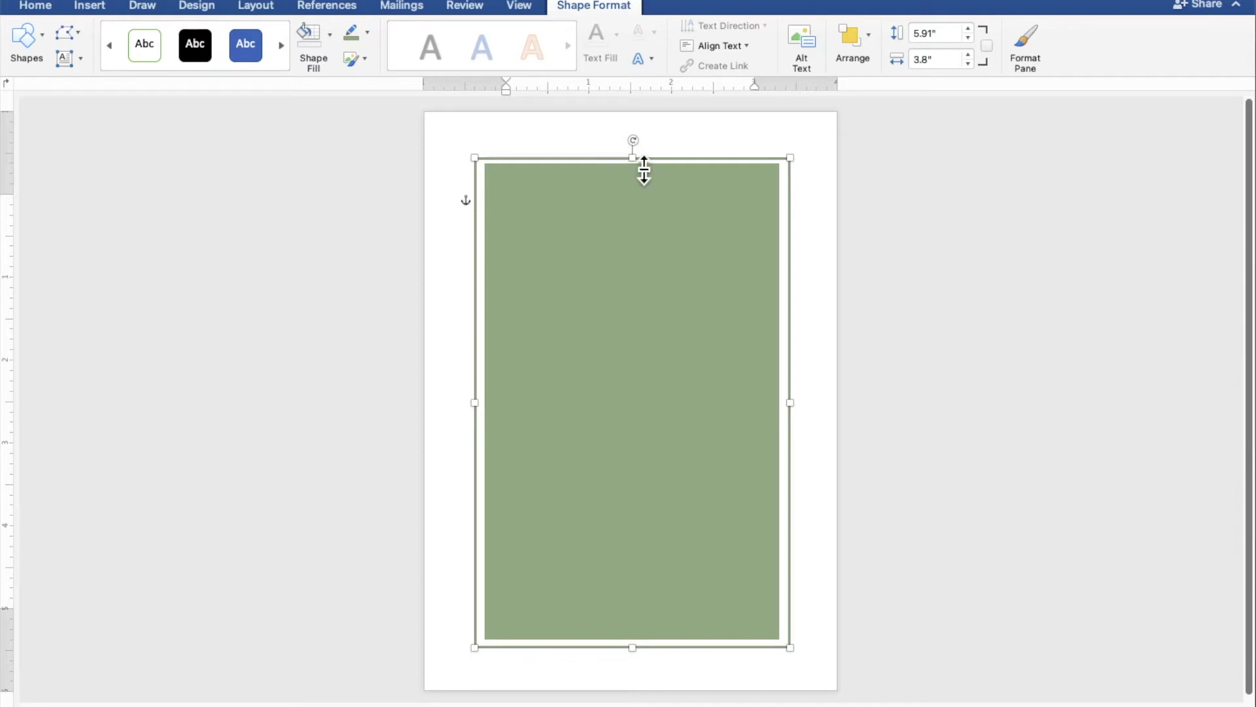
pyautogui.moveTo(644, 170); pyautogui.dragTo(644, 166)
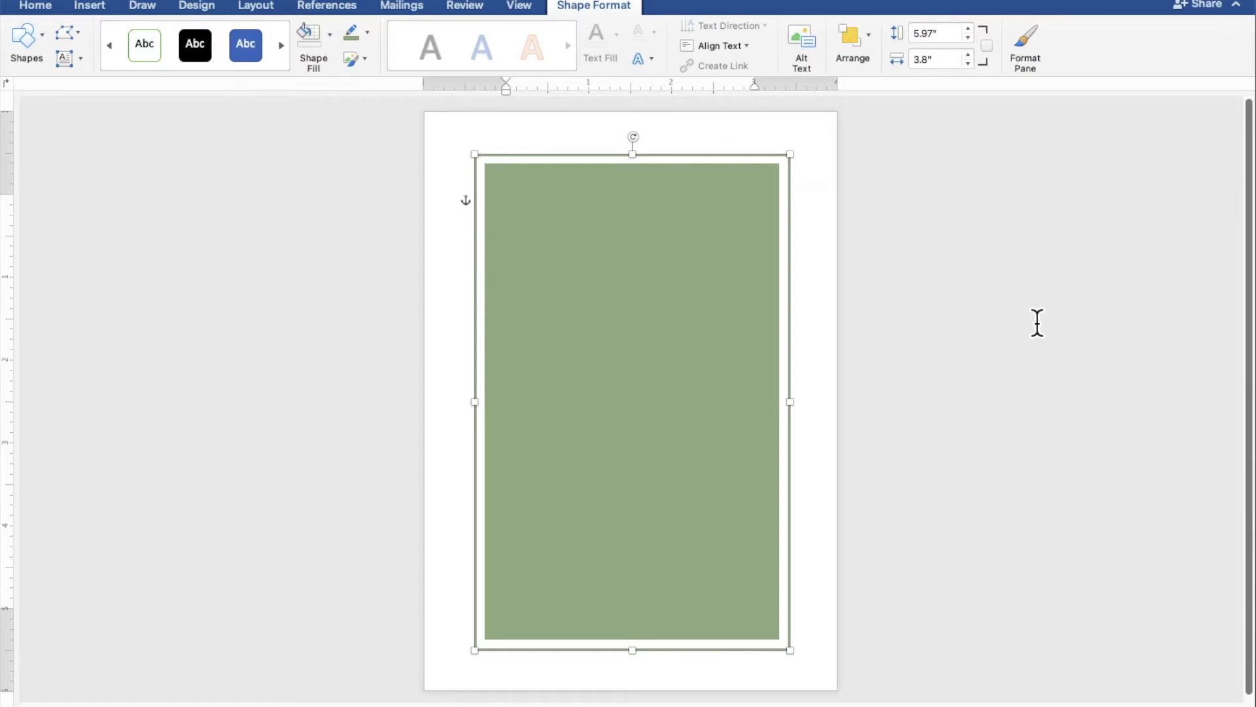
pyautogui.press('Escape')
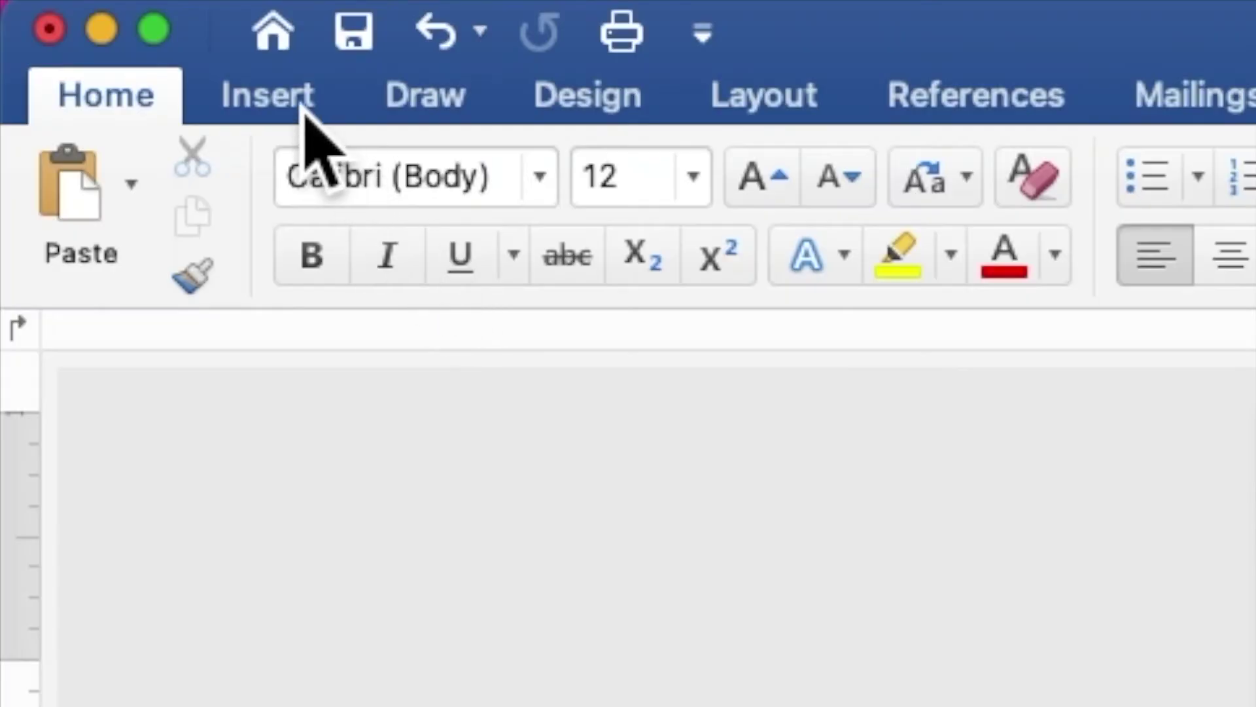
# Insert WHITE FLOWERS.png from the SAGE GREEN folder onto the card.
pyautogui.click(102, 12)
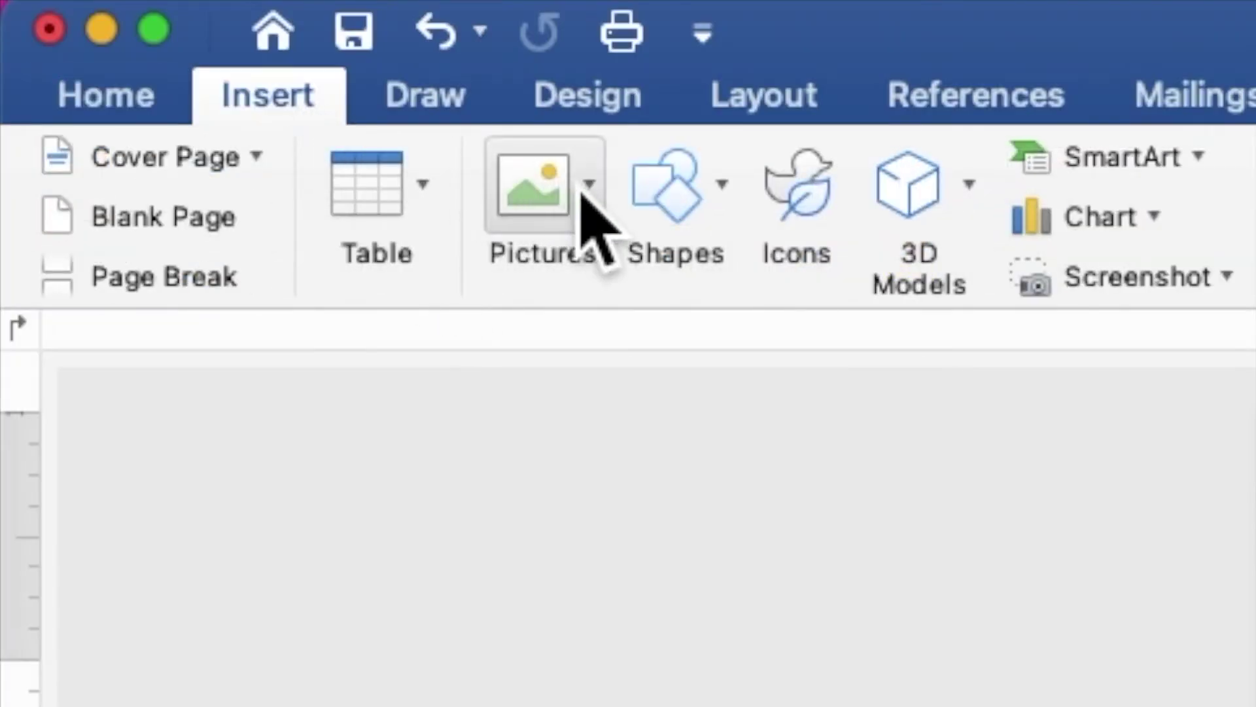
pyautogui.click(582, 190)
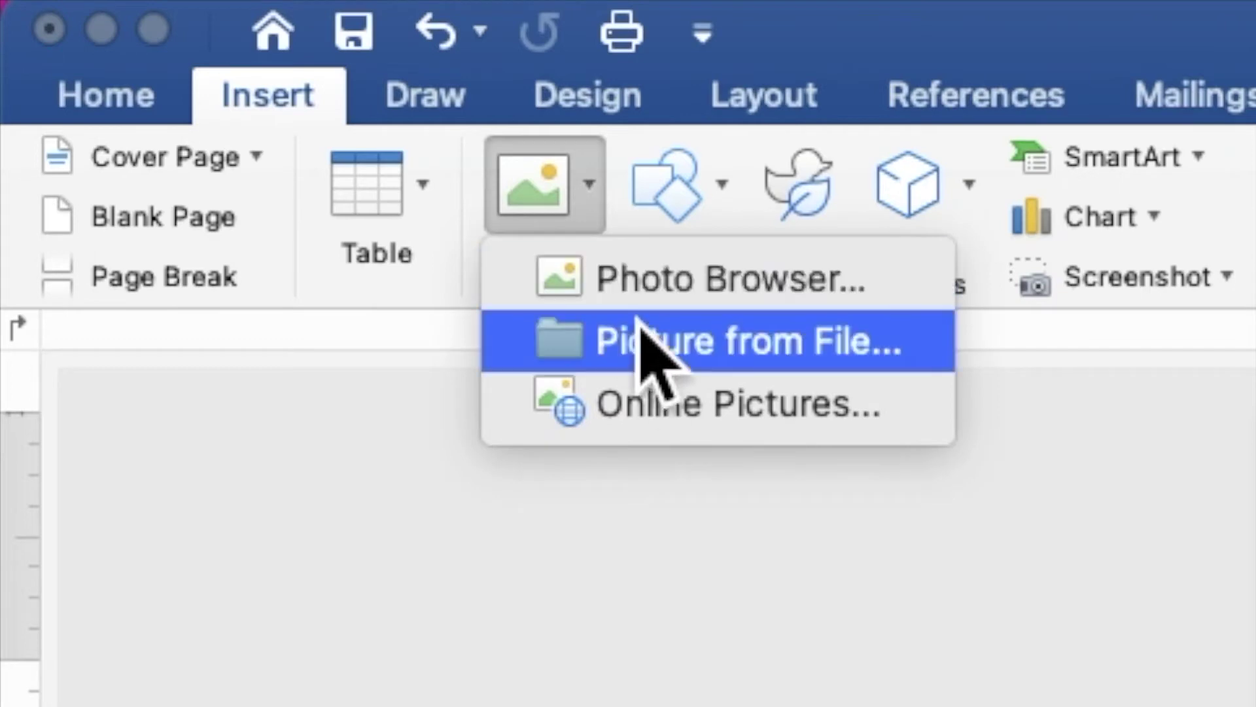
pyautogui.click(654, 356)
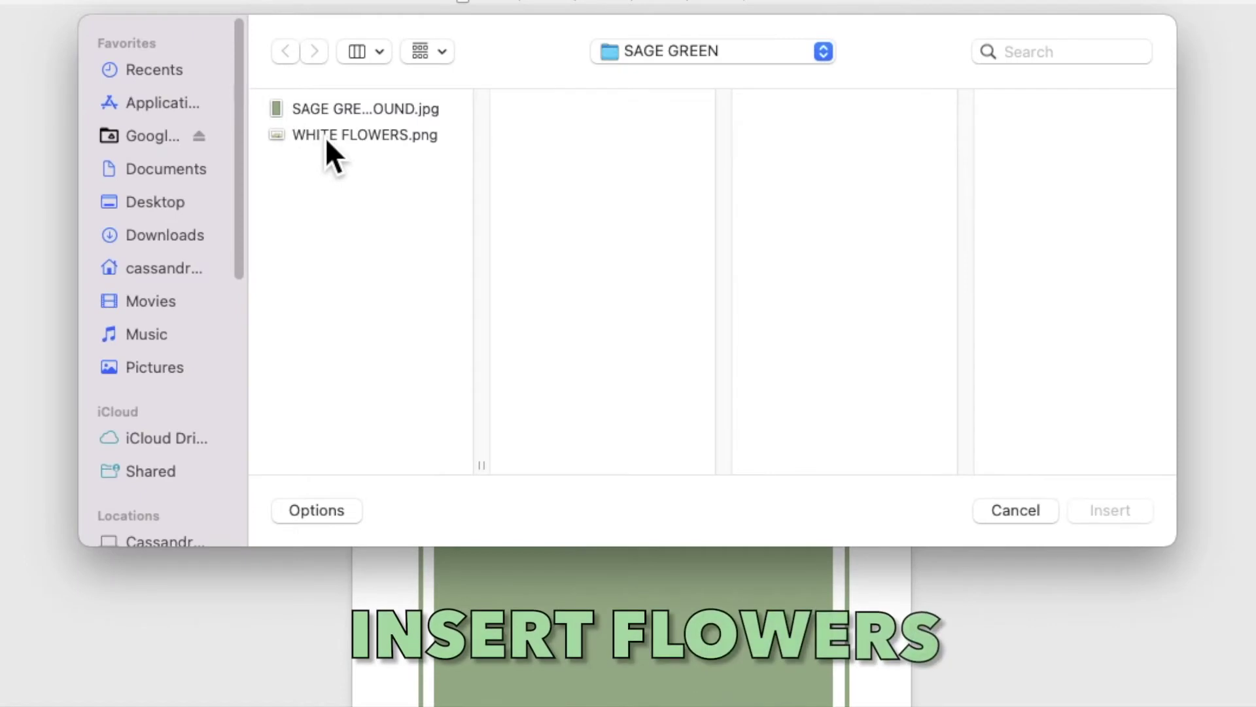
pyautogui.click(326, 136)
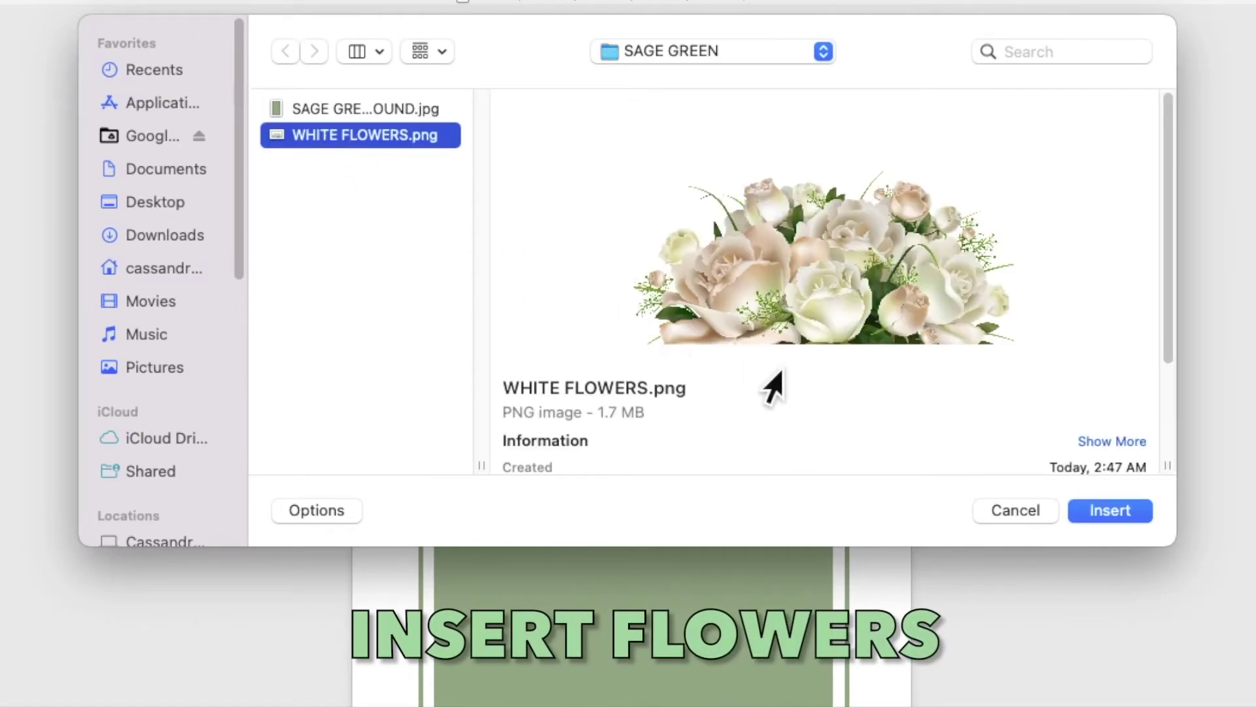
pyautogui.click(1106, 510)
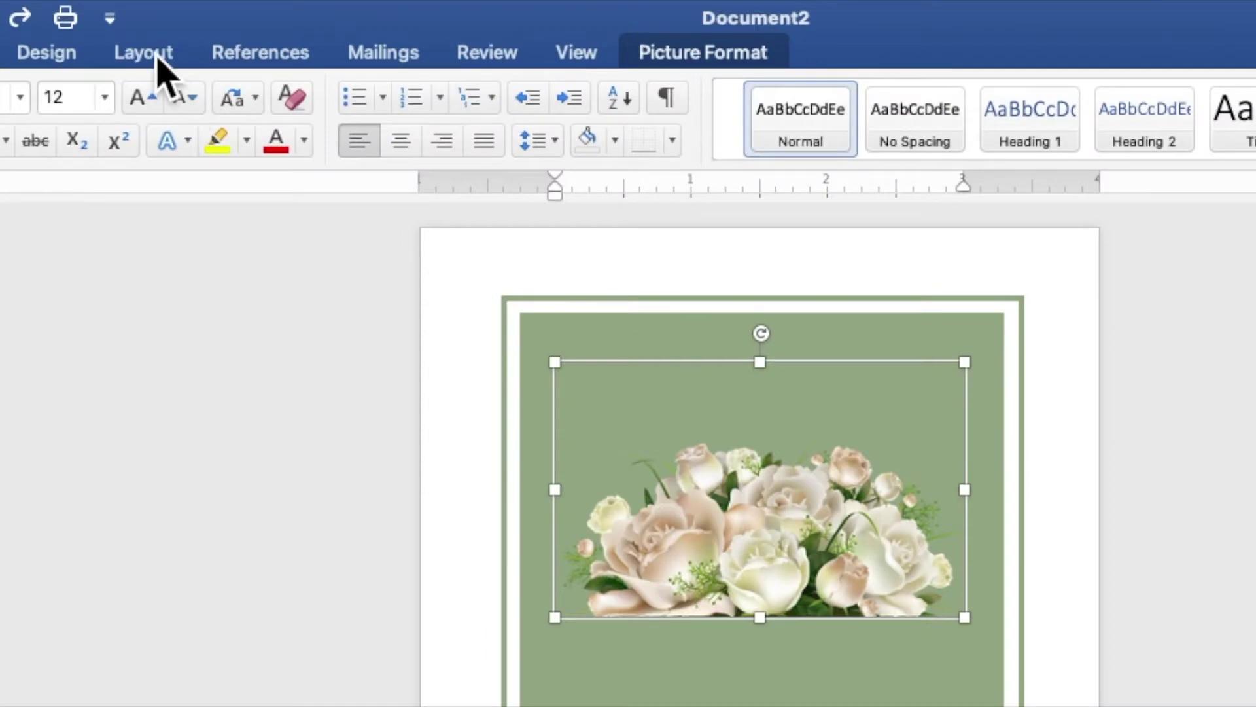
# Set the bouquet's wrapping to Square and bring it in front of text.
pyautogui.click(160, 62)
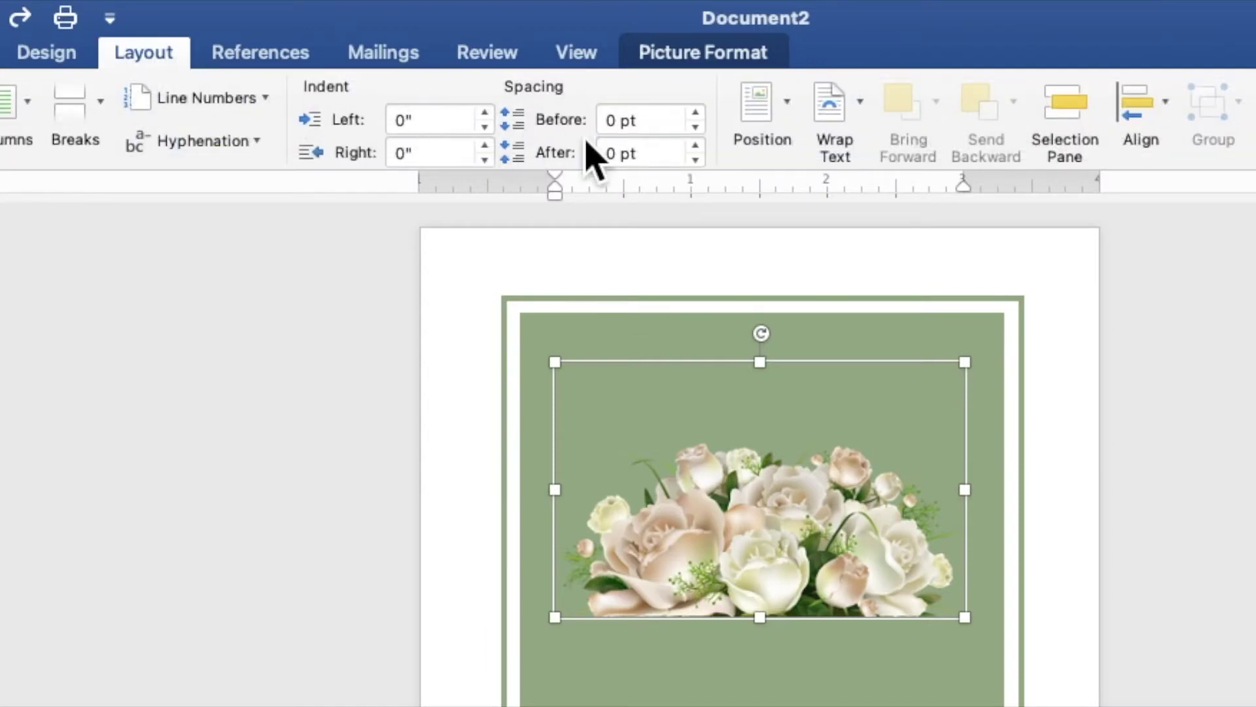
pyautogui.click(844, 108)
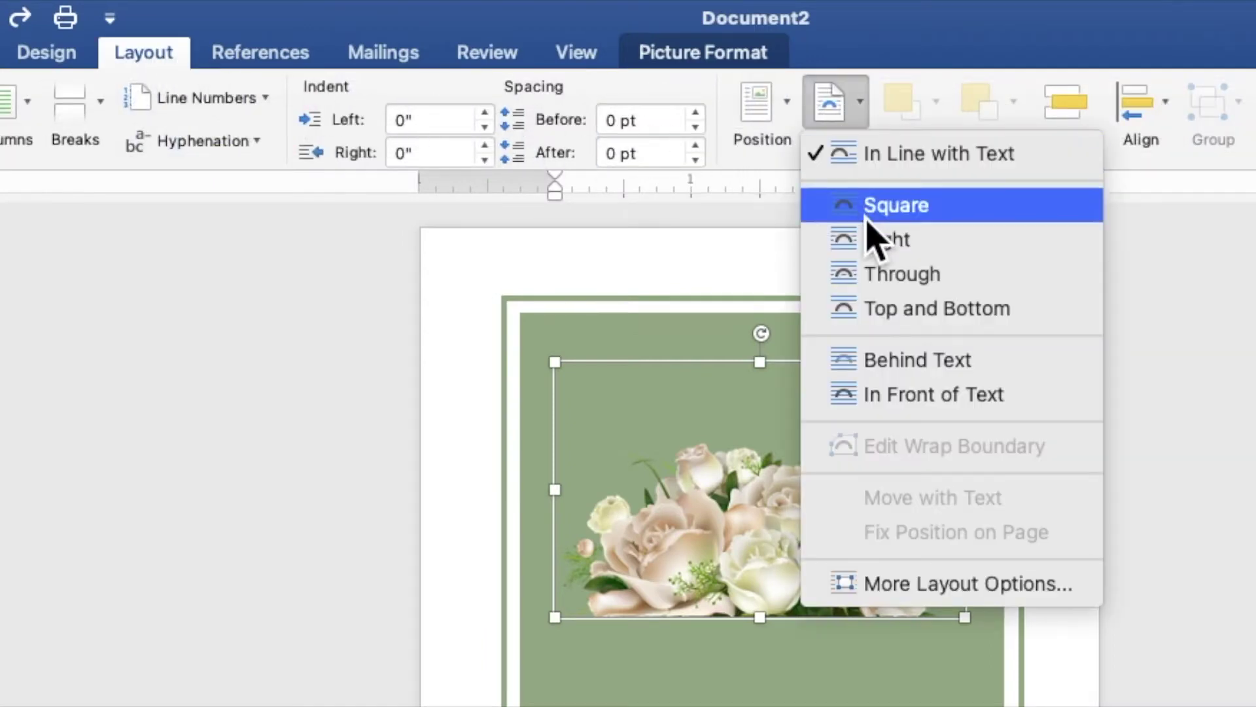
pyautogui.click(909, 371)
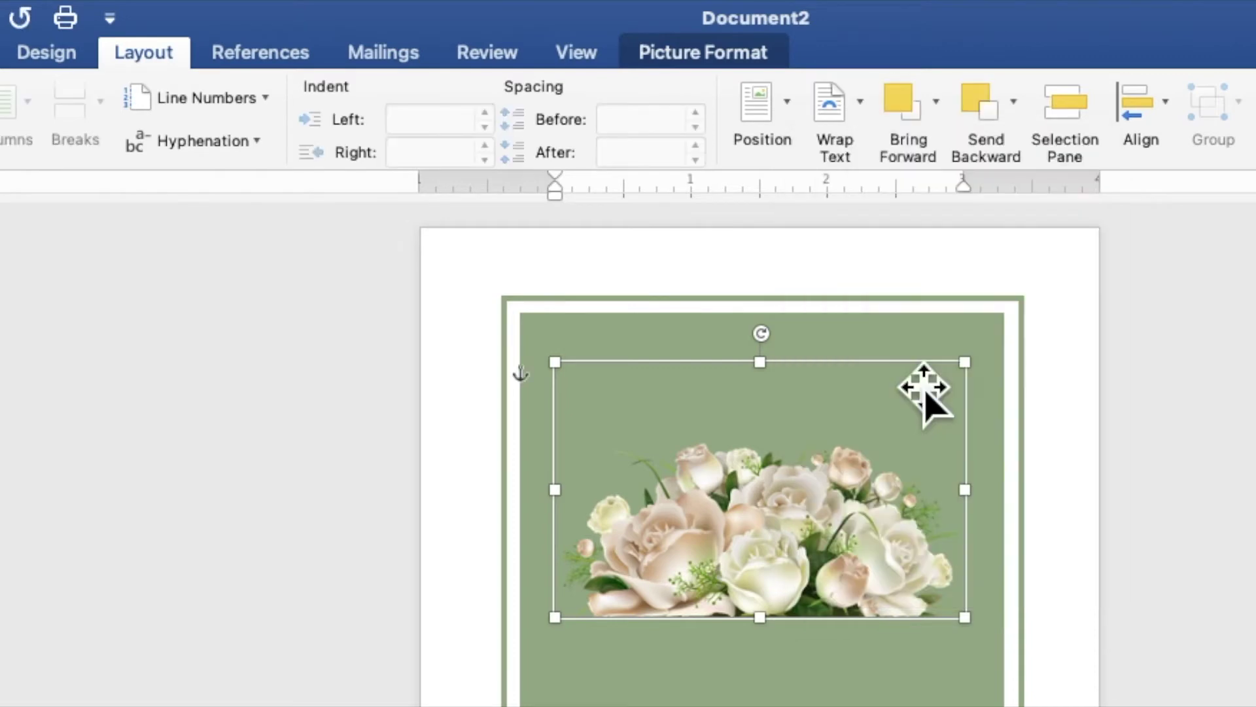
pyautogui.click(944, 113)
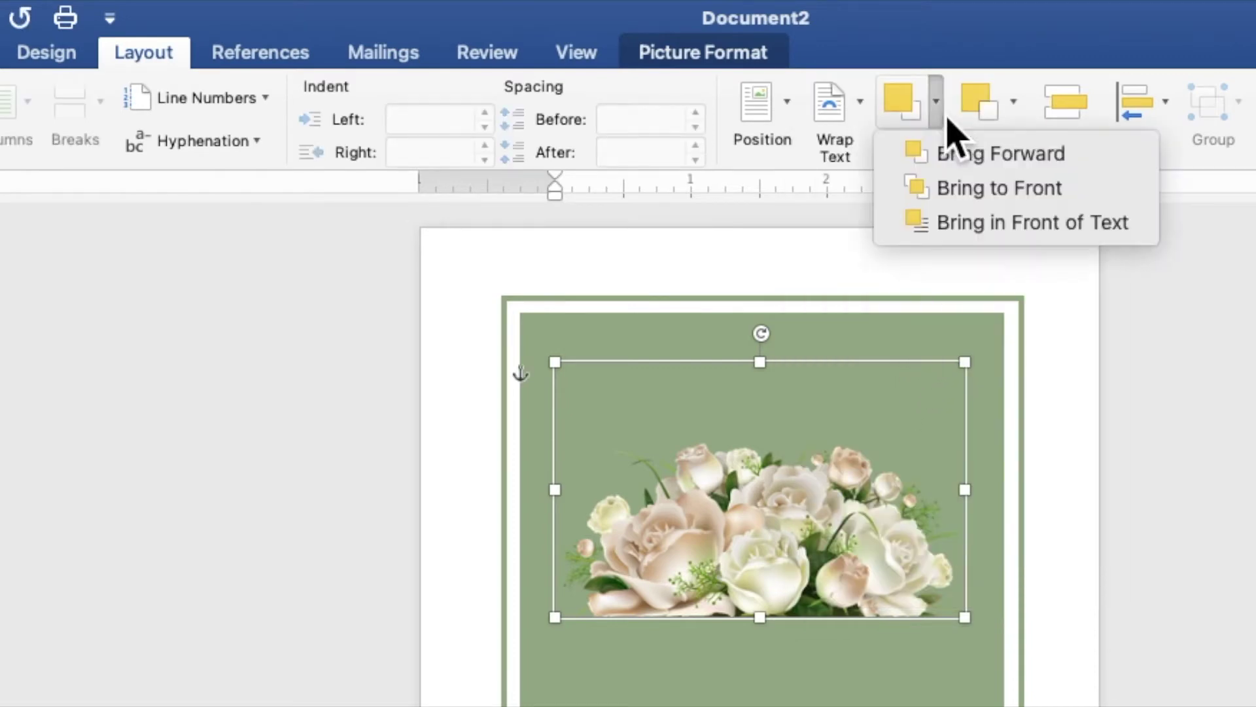
pyautogui.click(968, 222)
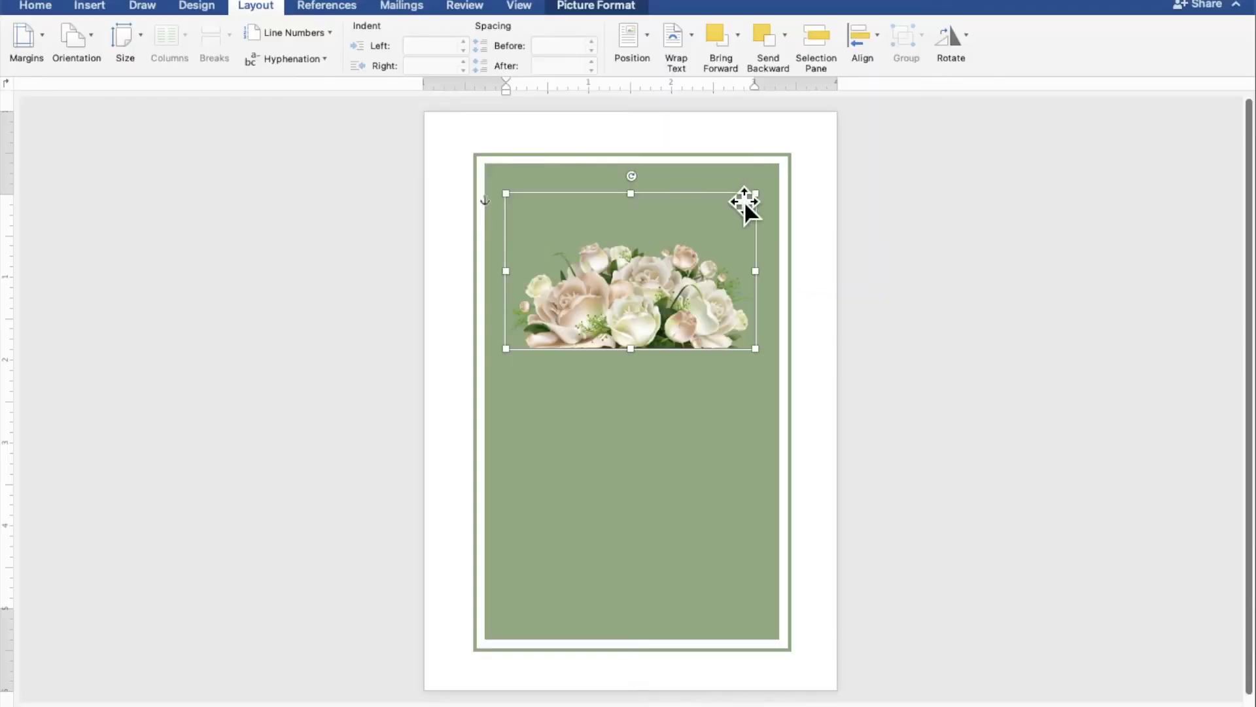
# Move the bouquet to the card's bottom-left corner and enlarge it to about 4.27" by 2.66".
pyautogui.moveTo(714, 271)
pyautogui.mouseDown()
pyautogui.moveTo(615, 618)
pyautogui.moveTo(600, 616)
pyautogui.mouseUp()
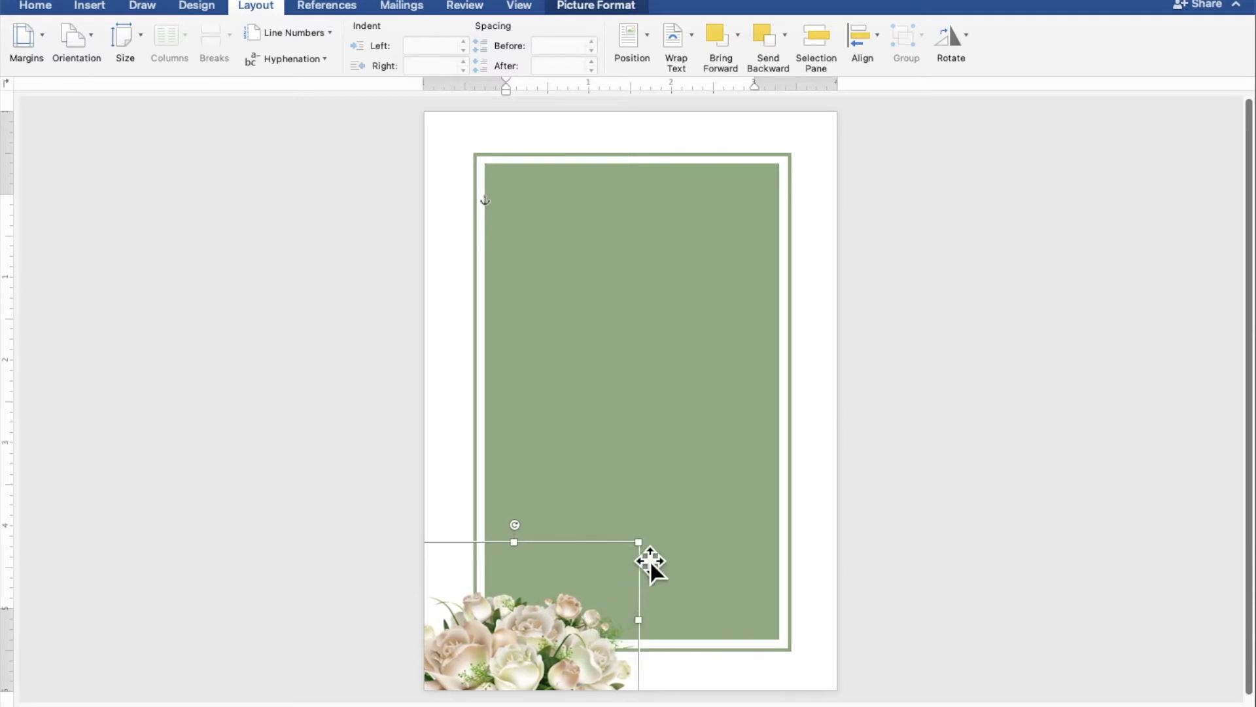
pyautogui.moveTo(653, 557); pyautogui.dragTo(762, 537)
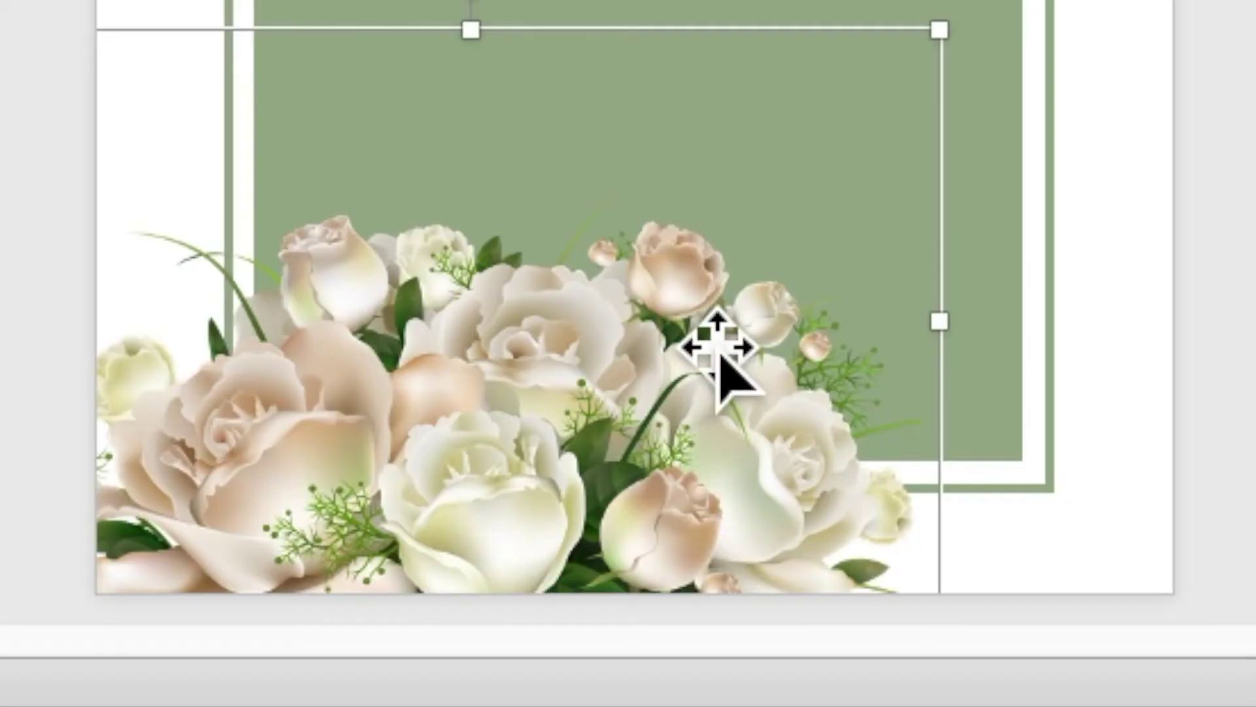
# Duplicate the bouquet and drag the copy up across the upper part of the card.
pyautogui.rightClick(670, 592)
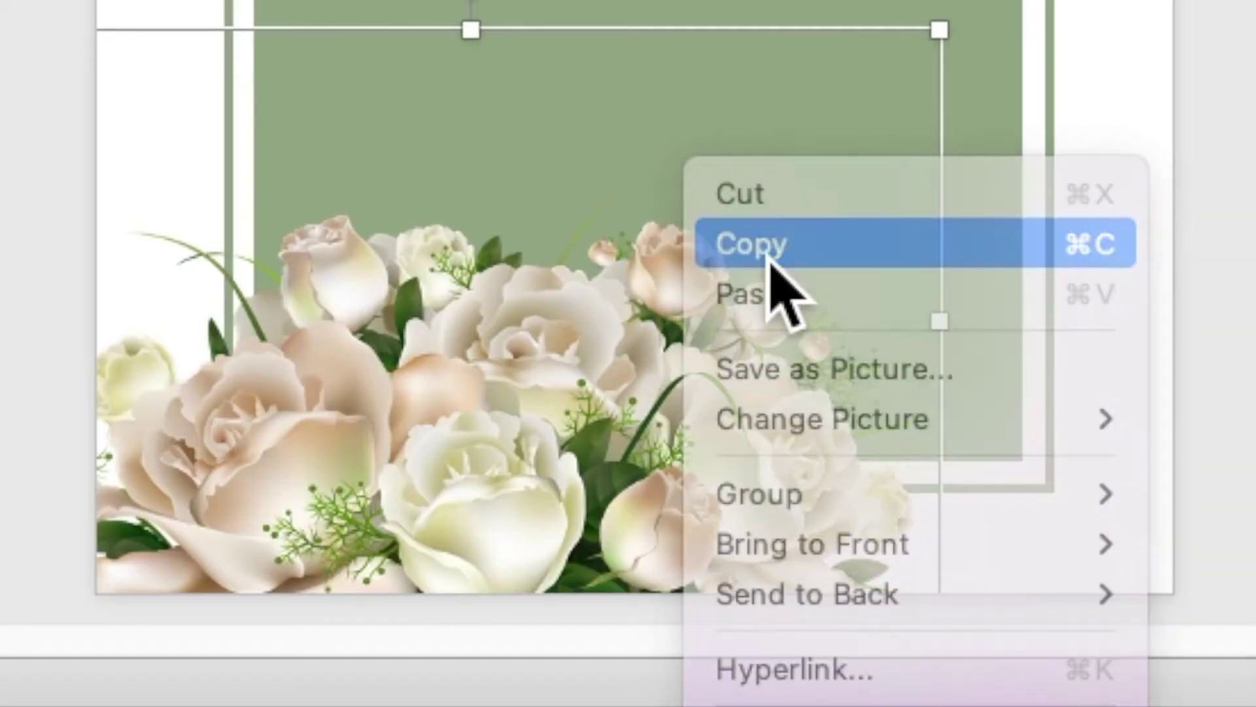
pyautogui.click(773, 255)
pyautogui.rightClick(688, 295)
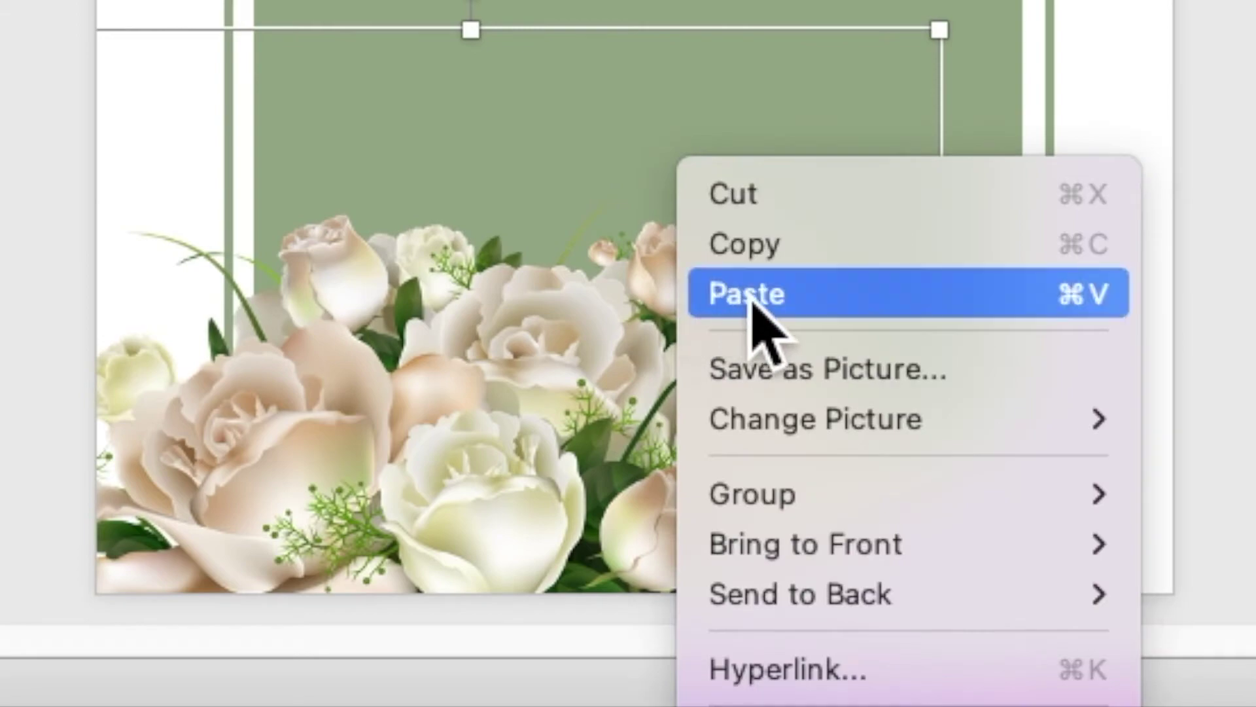
pyautogui.click(753, 298)
pyautogui.moveTo(654, 595)
pyautogui.mouseDown()
pyautogui.moveTo(700, 353)
pyautogui.moveTo(700, 284)
pyautogui.mouseUp()
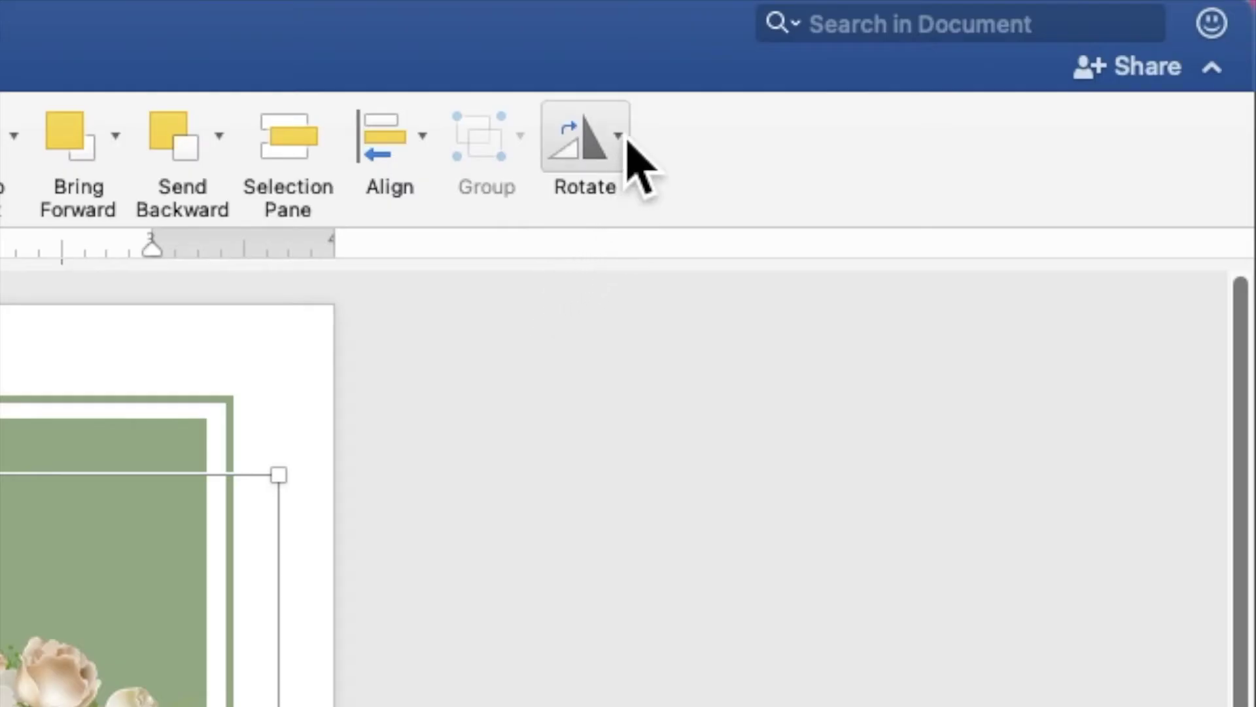
# Flip the copied bouquet both vertically and horizontally.
pyautogui.click(625, 143)
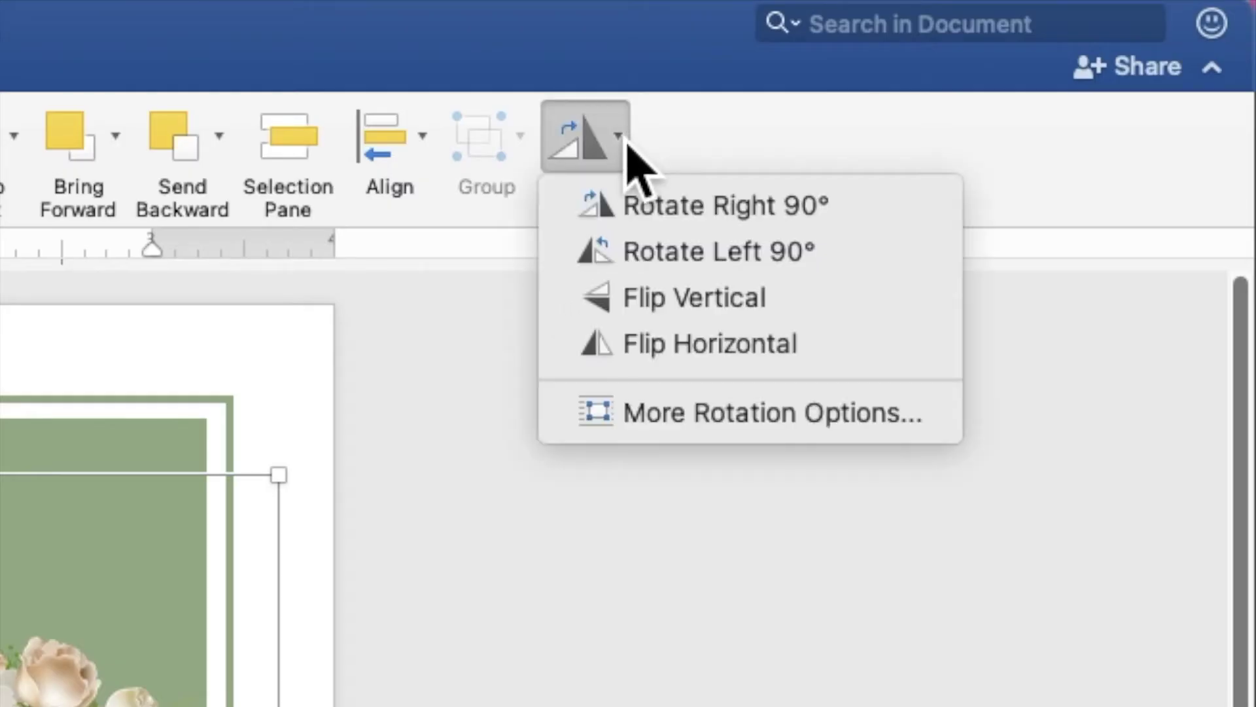
pyautogui.click(656, 300)
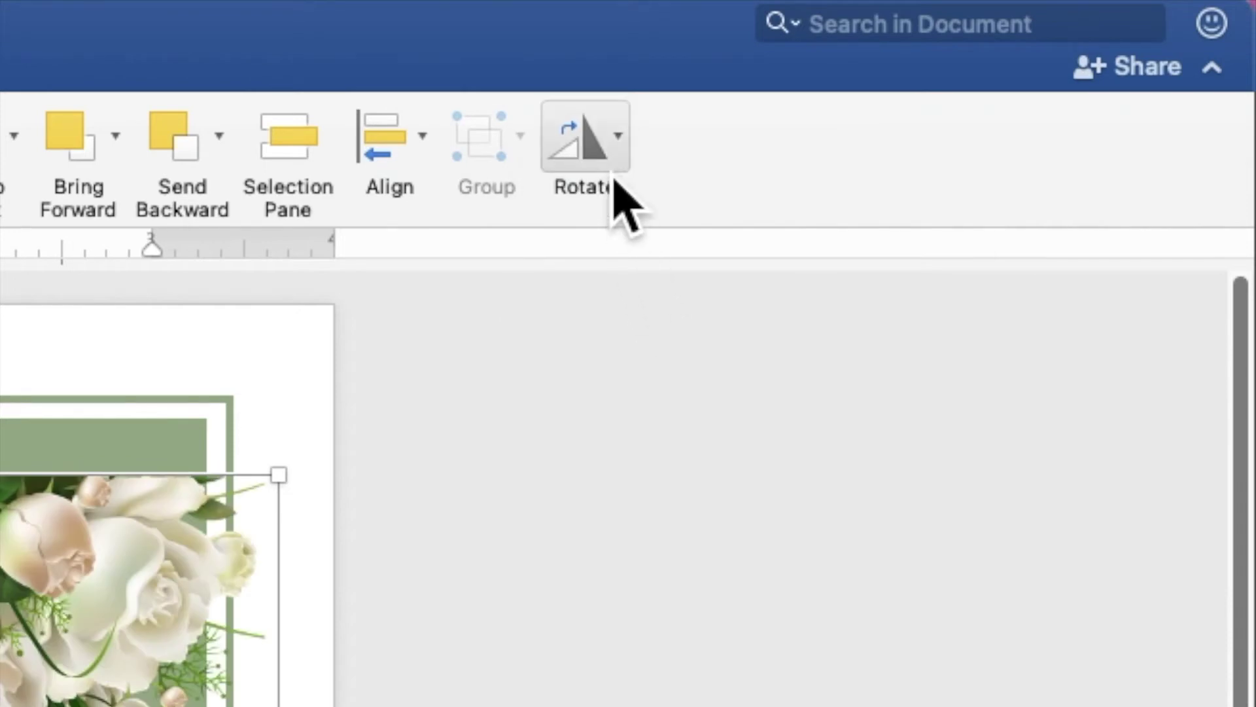
pyautogui.click(606, 140)
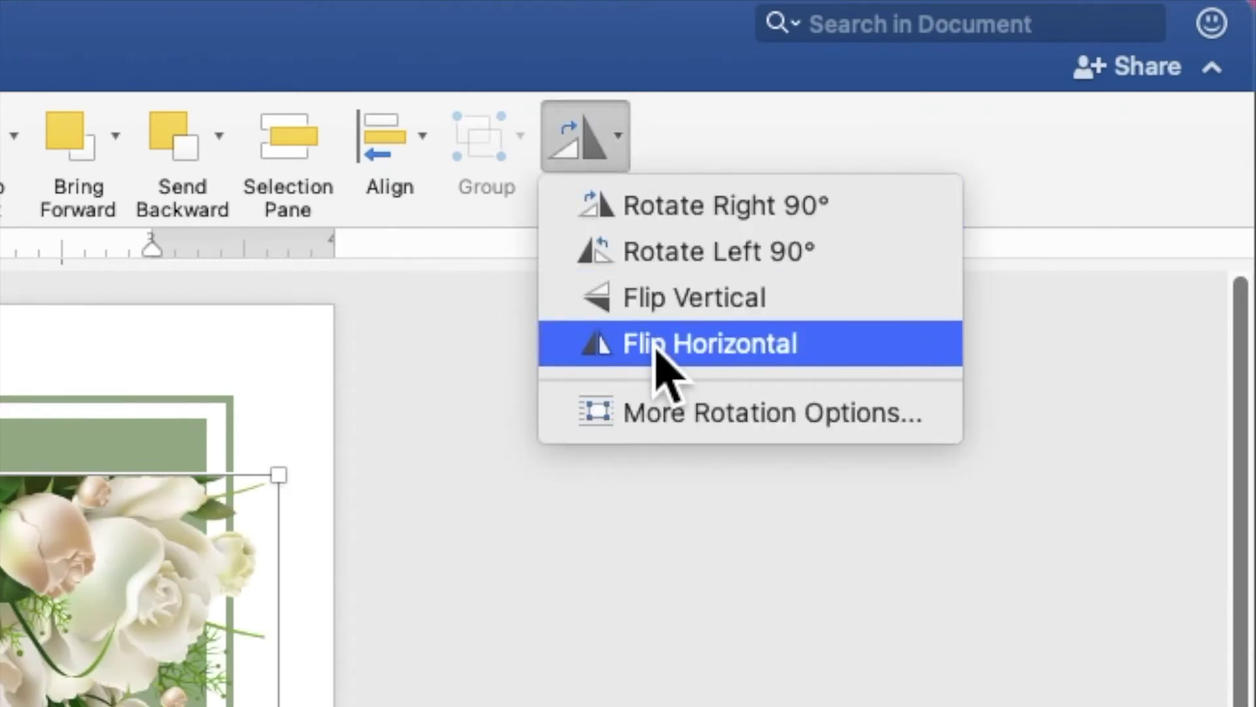
pyautogui.click(652, 342)
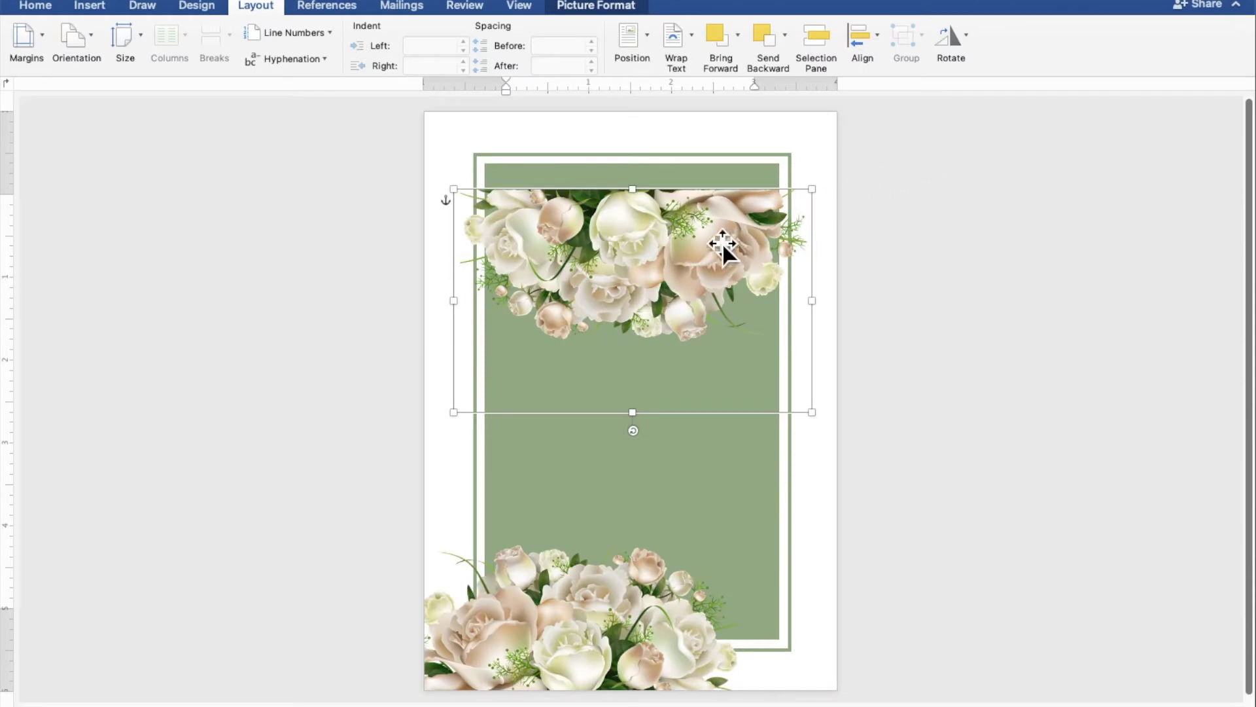
# Position the flipped bouquet in the card's top-right corner.
pyautogui.moveTo(633, 268); pyautogui.dragTo(700, 176)
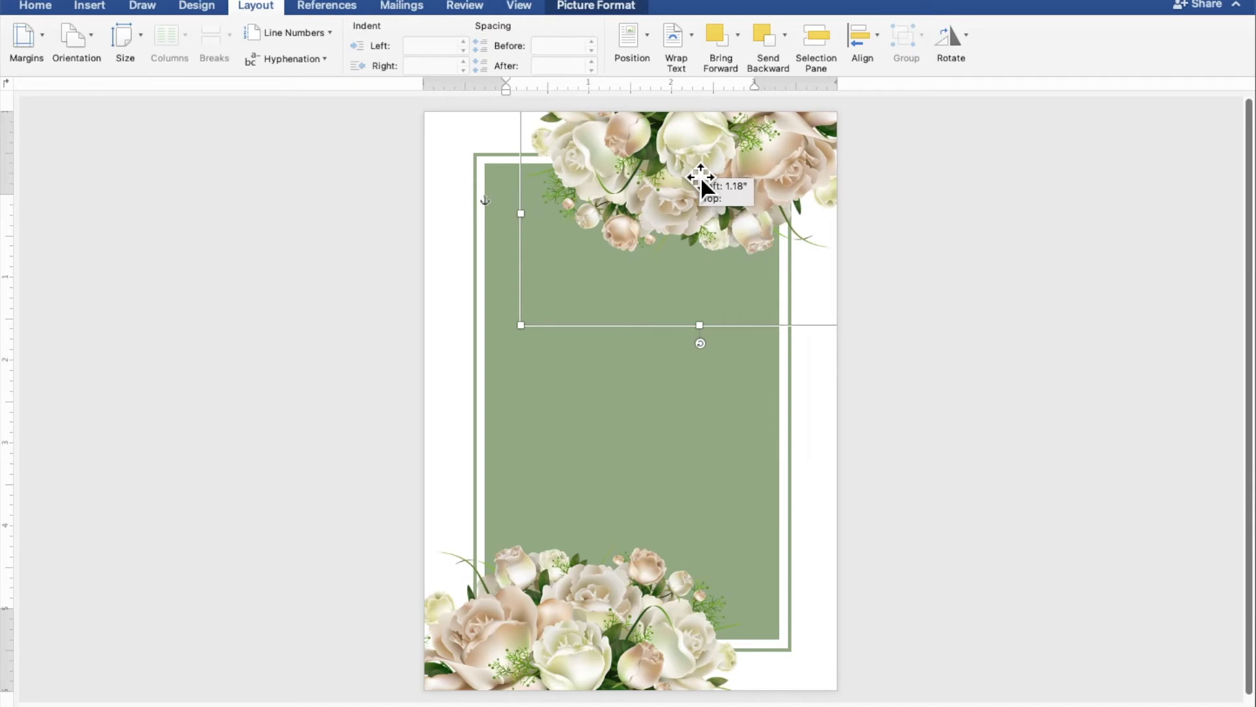
pyautogui.moveTo(700, 175); pyautogui.dragTo(700, 178)
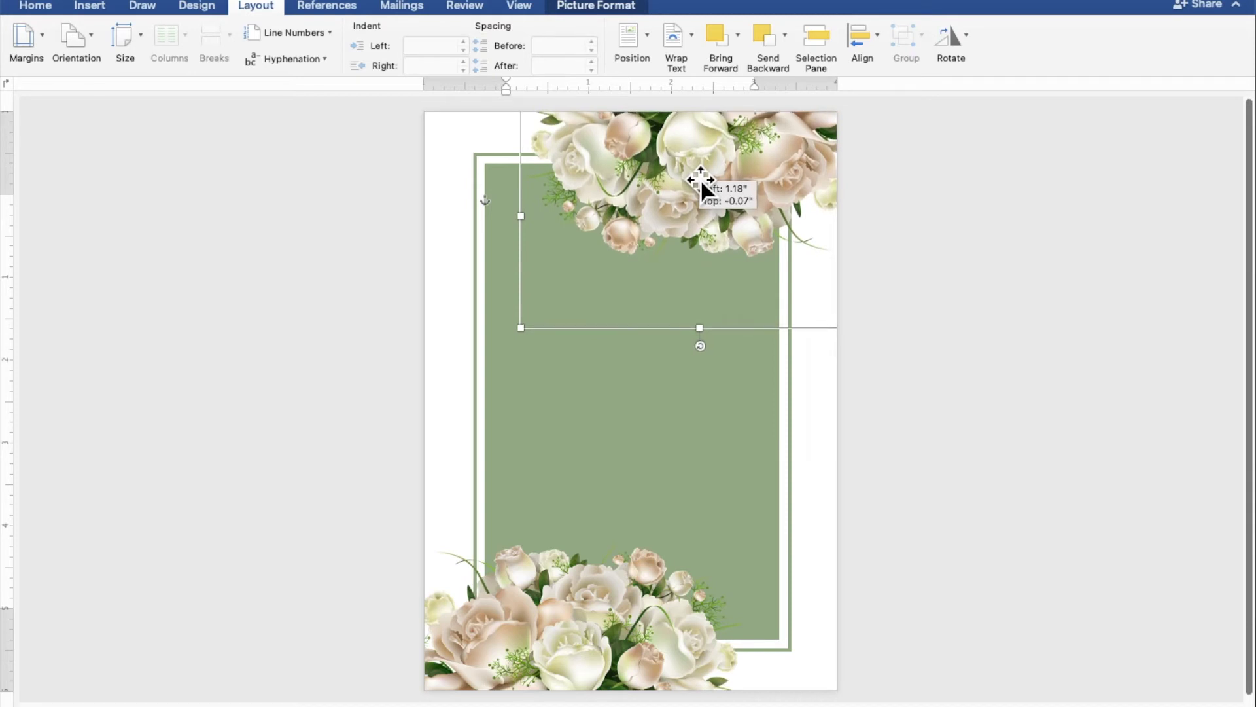
pyautogui.moveTo(701, 178); pyautogui.dragTo(700, 179)
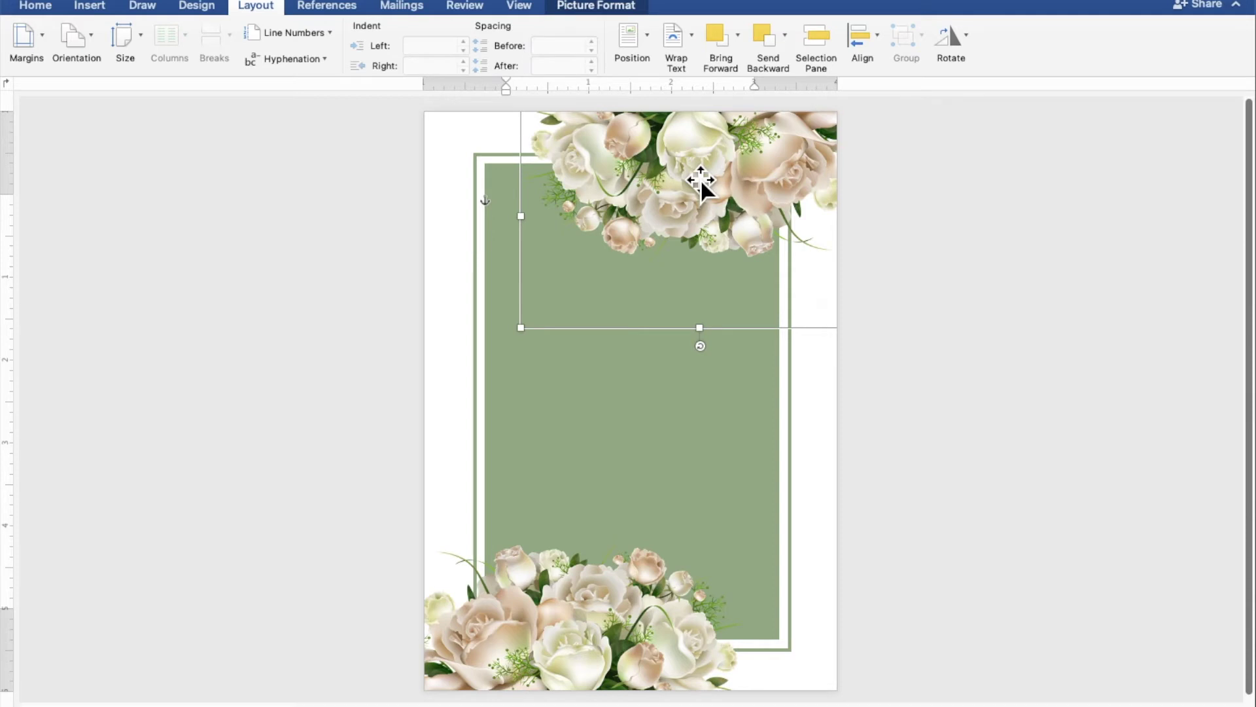
pyautogui.click(1123, 306)
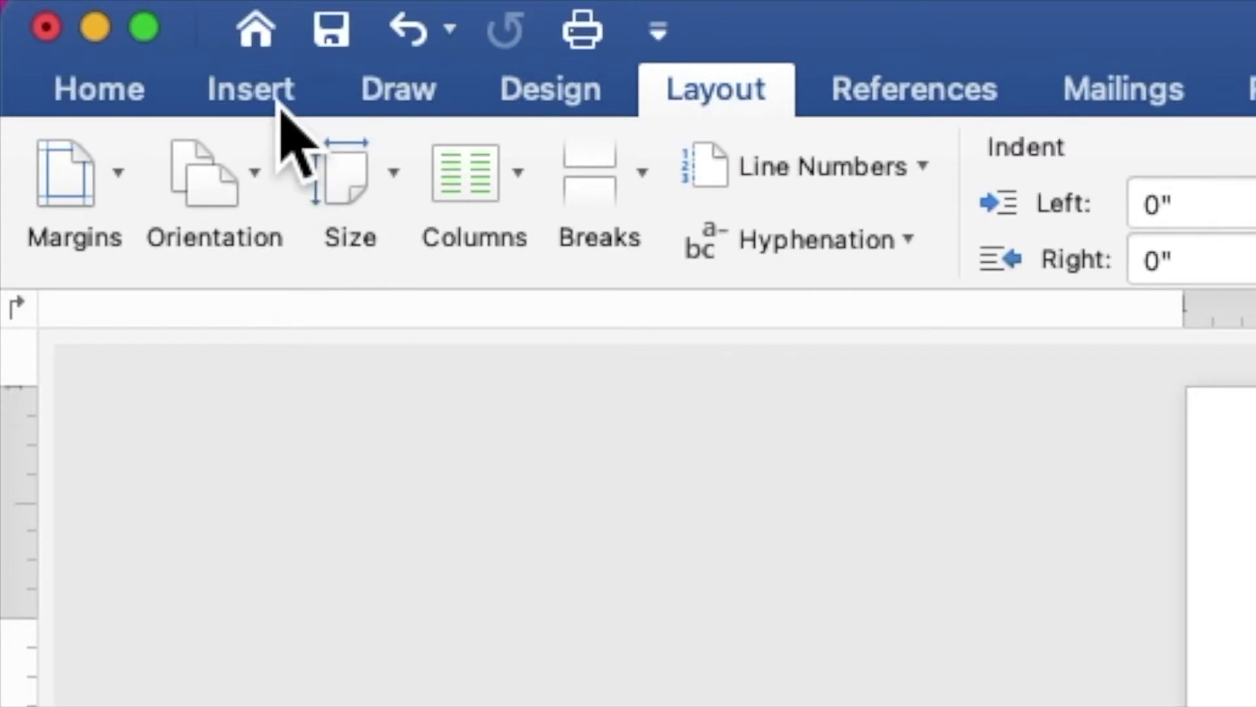
pyautogui.click(97, 11)
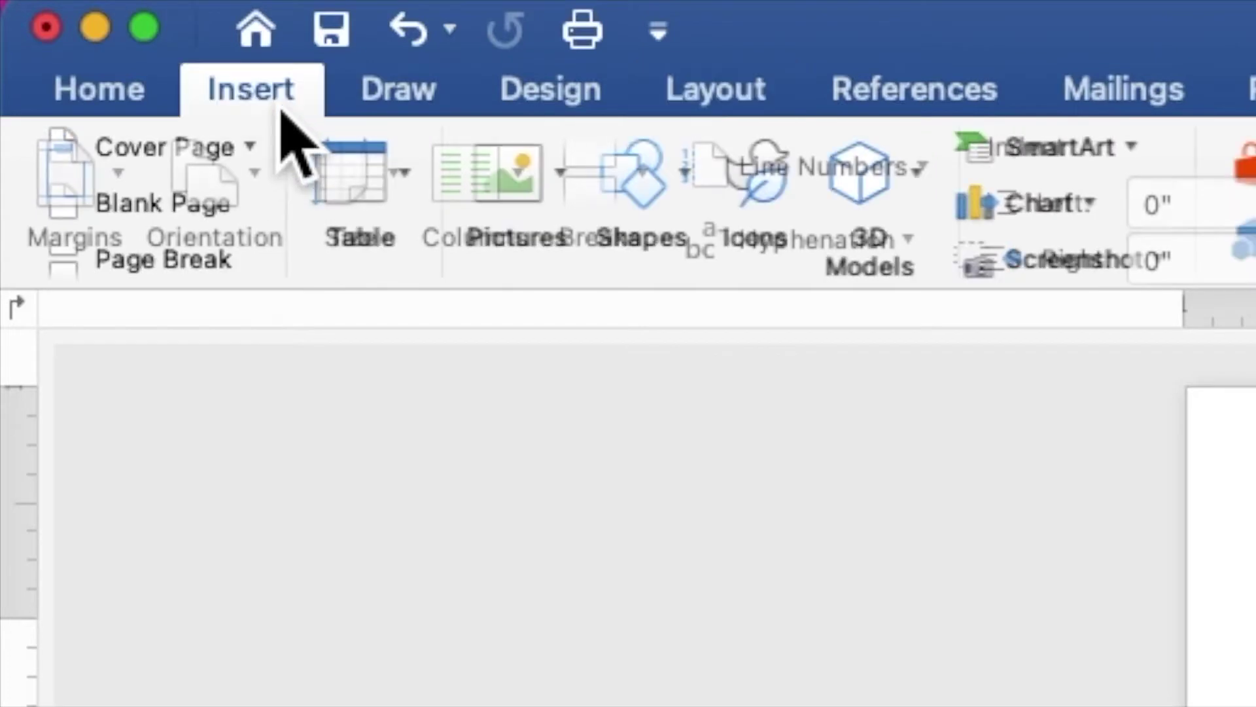
# Draw a 4.47" by 3.32" rectangle over the card's centre between the bouquets.
pyautogui.click(660, 190)
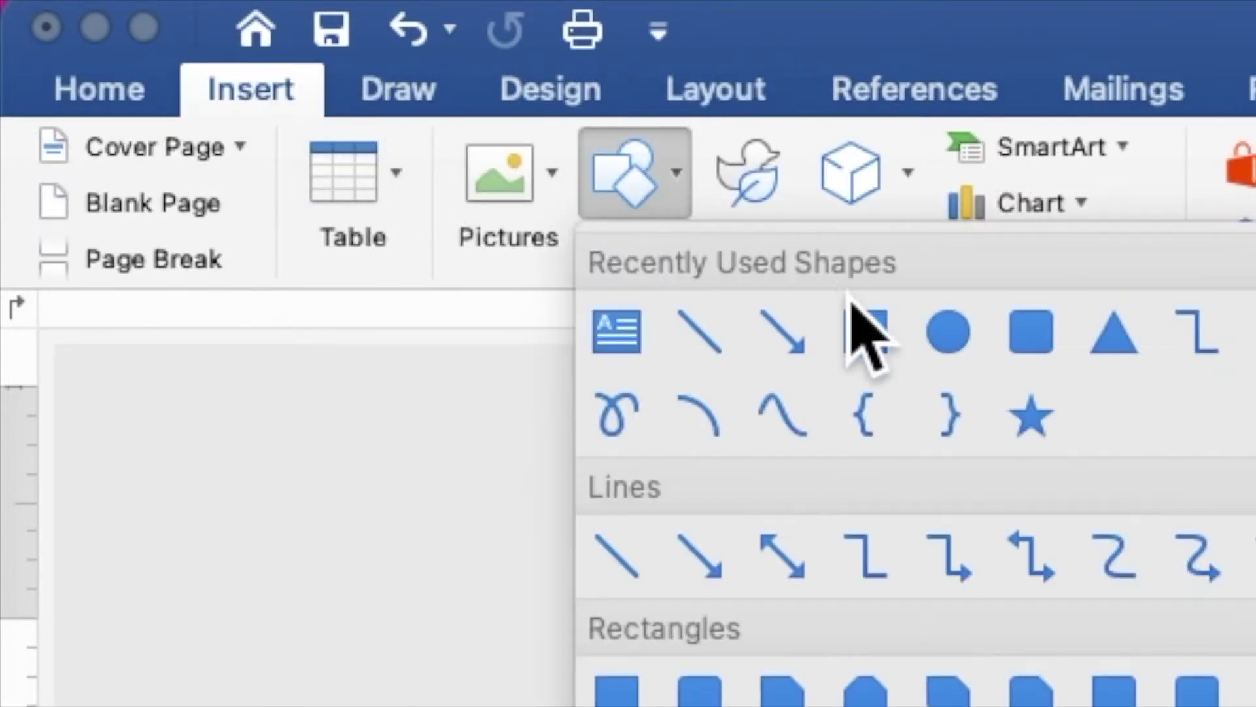
pyautogui.click(878, 354)
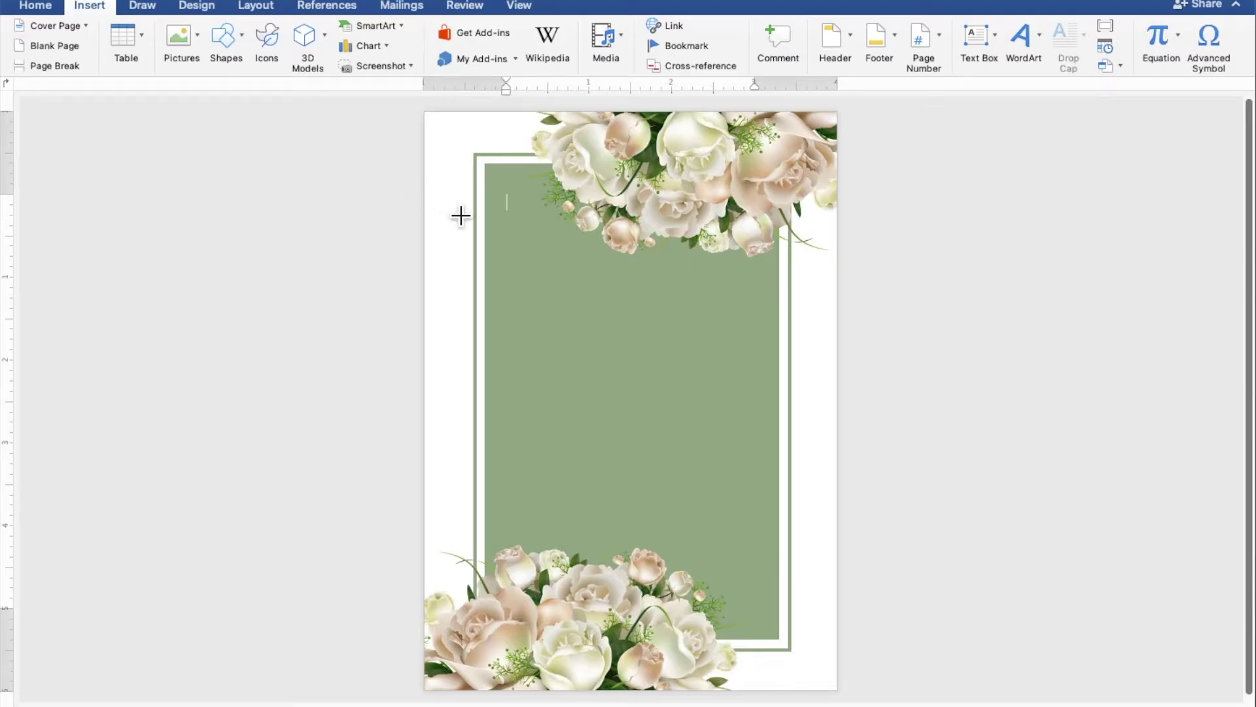
pyautogui.moveTo(510, 227); pyautogui.dragTo(784, 597)
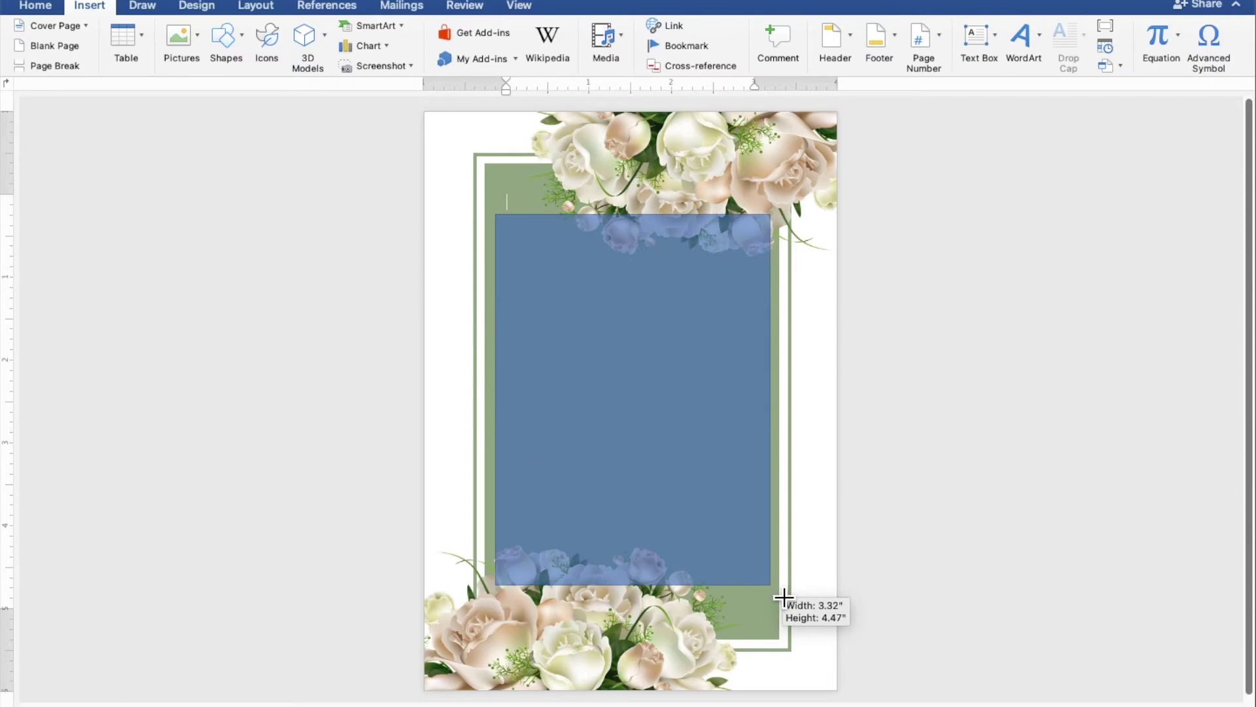
pyautogui.moveTo(784, 598); pyautogui.dragTo(785, 598)
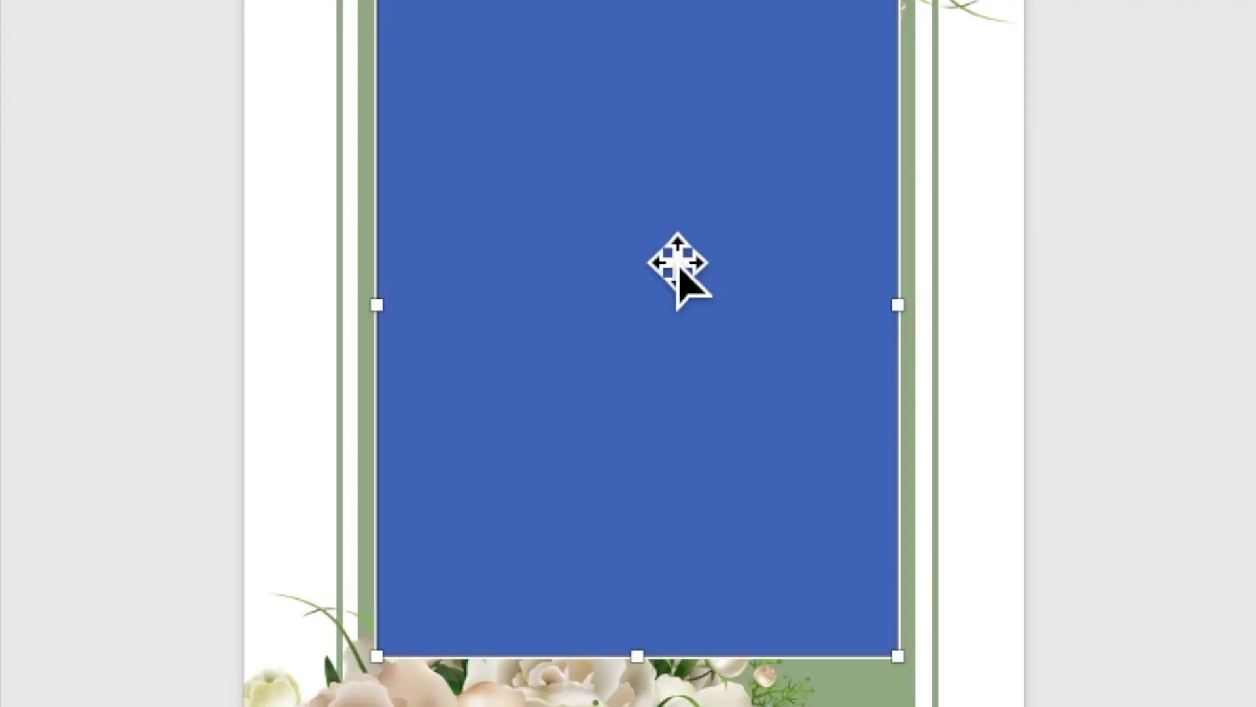
pyautogui.rightClick(655, 236)
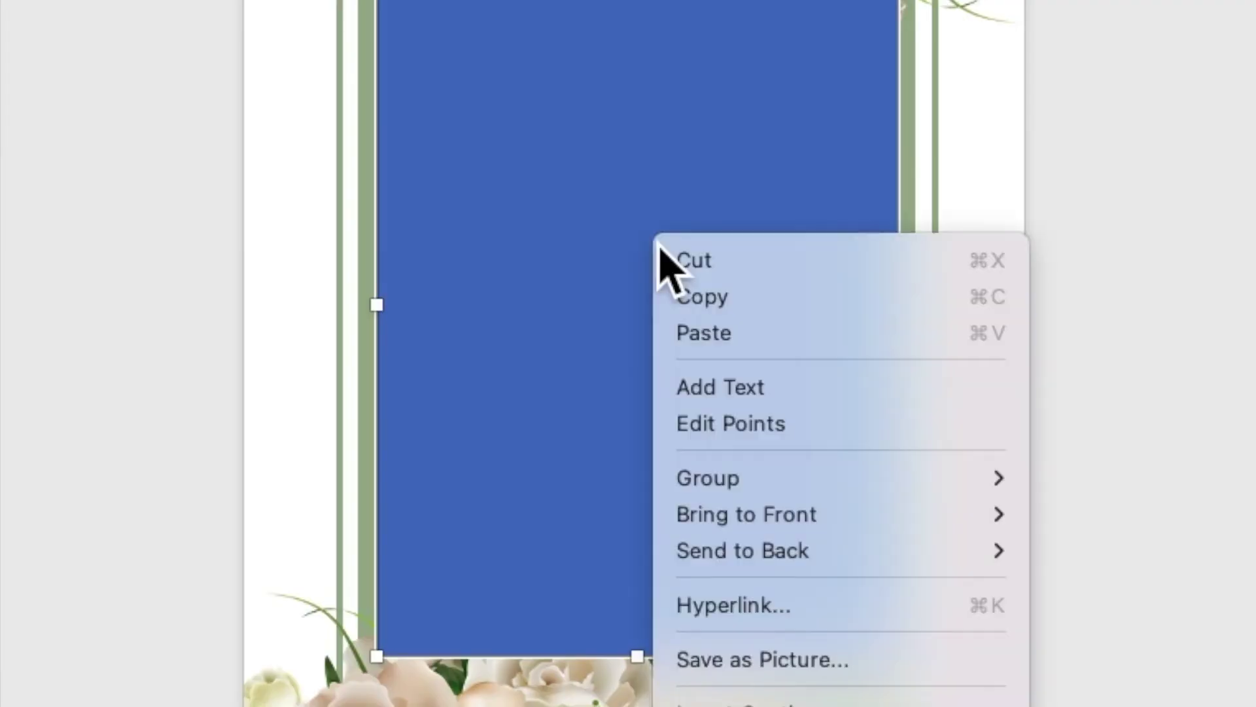
# Type the heading TOGETHER WITH THEIR FAMILIES in the rectangle, followed by two blank lines.
pyautogui.click(705, 389)
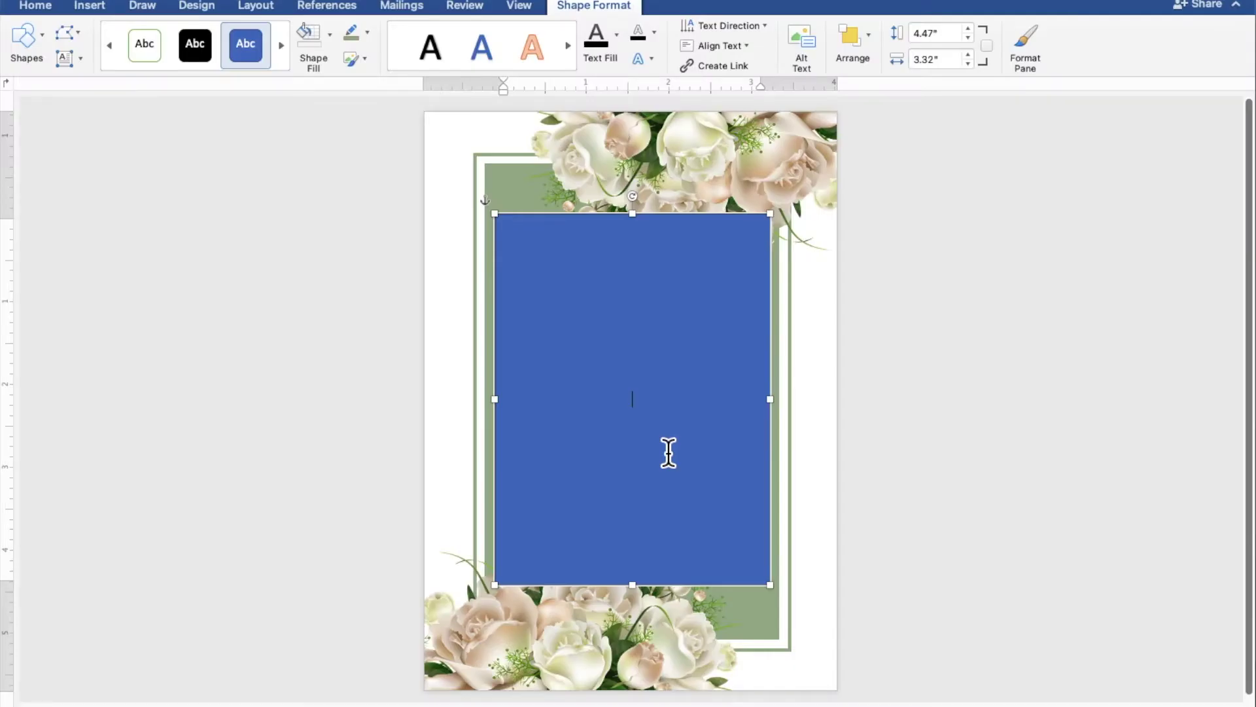
pyautogui.scroll(5, 668, 453)
pyautogui.write('TOGET')
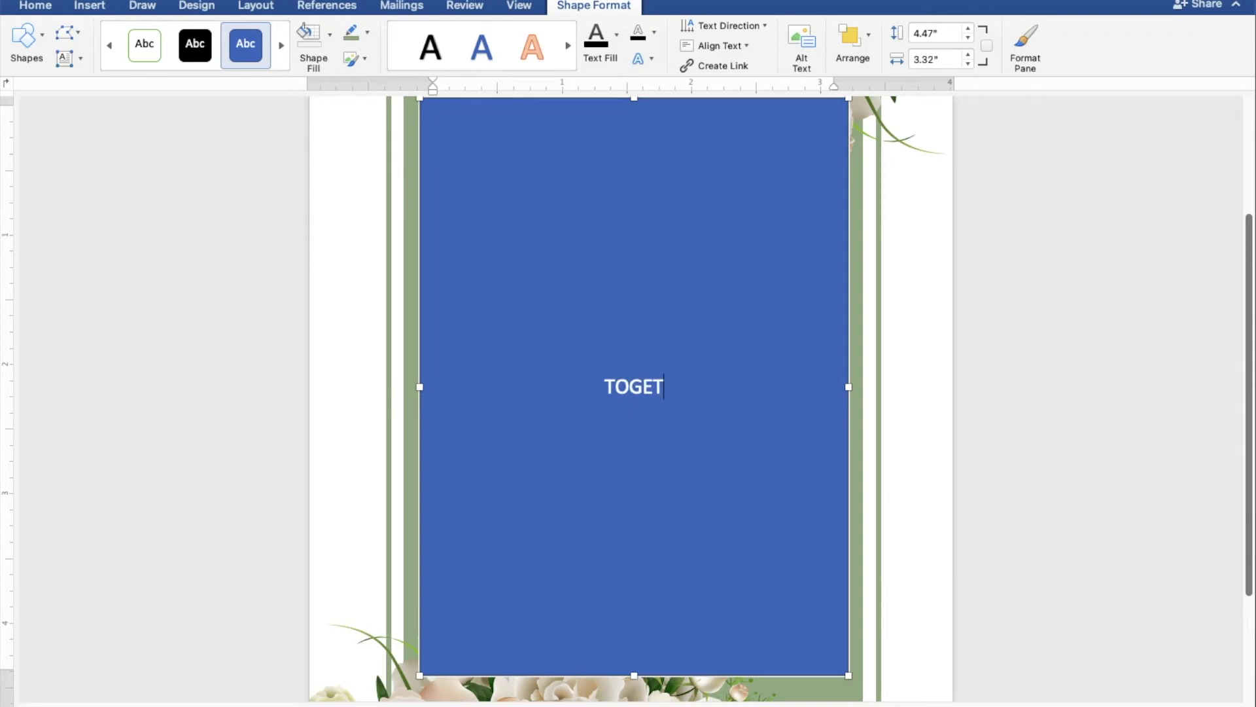
pyautogui.write('HER WITH THEIR FAMILIES')
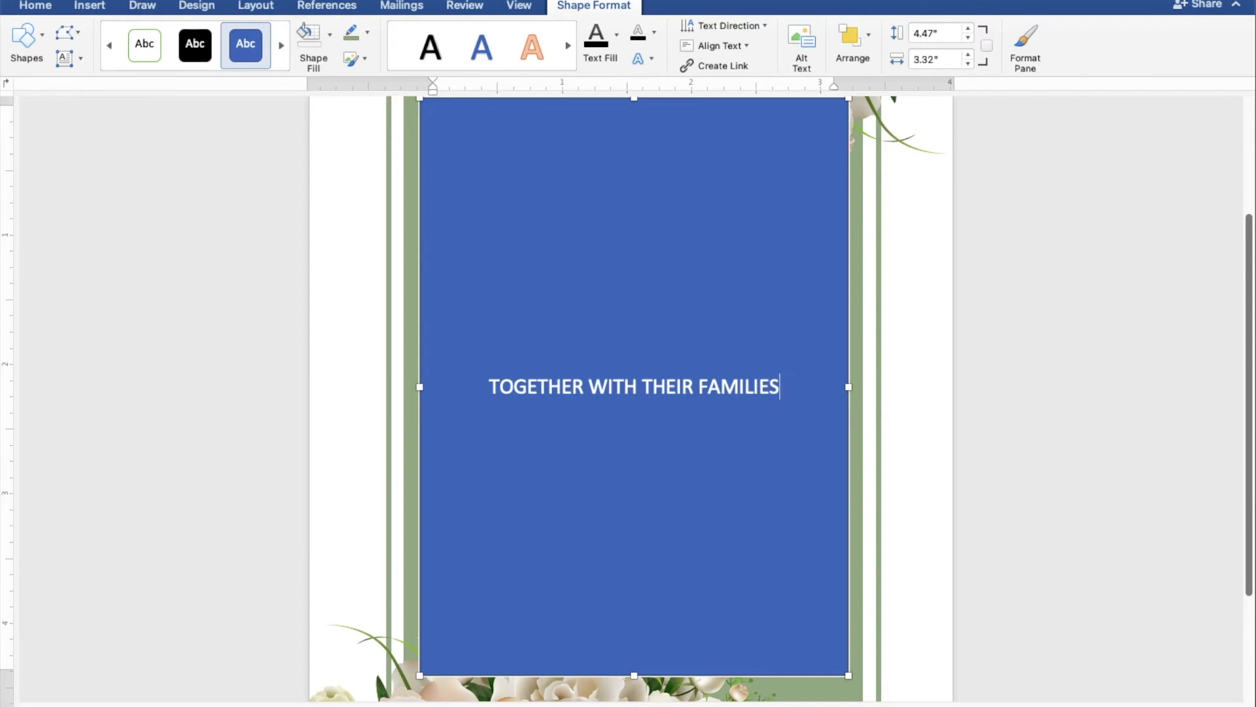
pyautogui.press('Return')
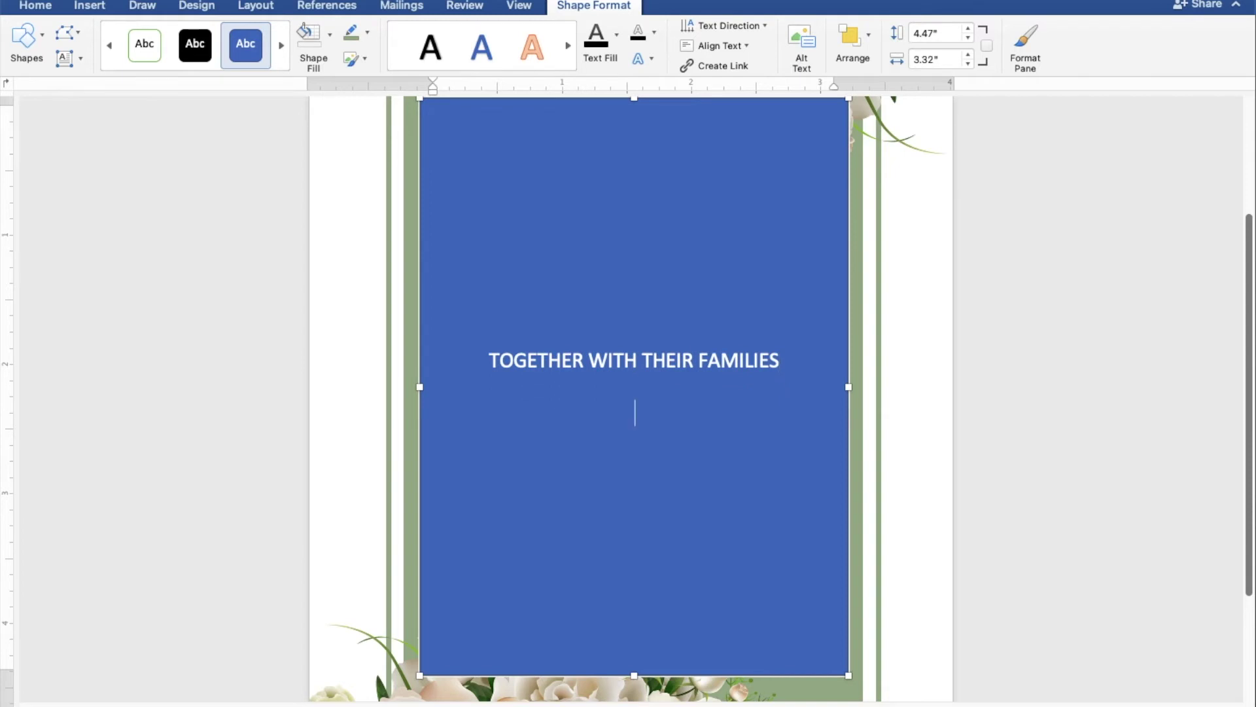
pyautogui.press('Return')
# Enter the groom's and bride's names on separate lines with blank lines between them.
pyautogui.write('KEN AQUINO')
pyautogui.press('Return')
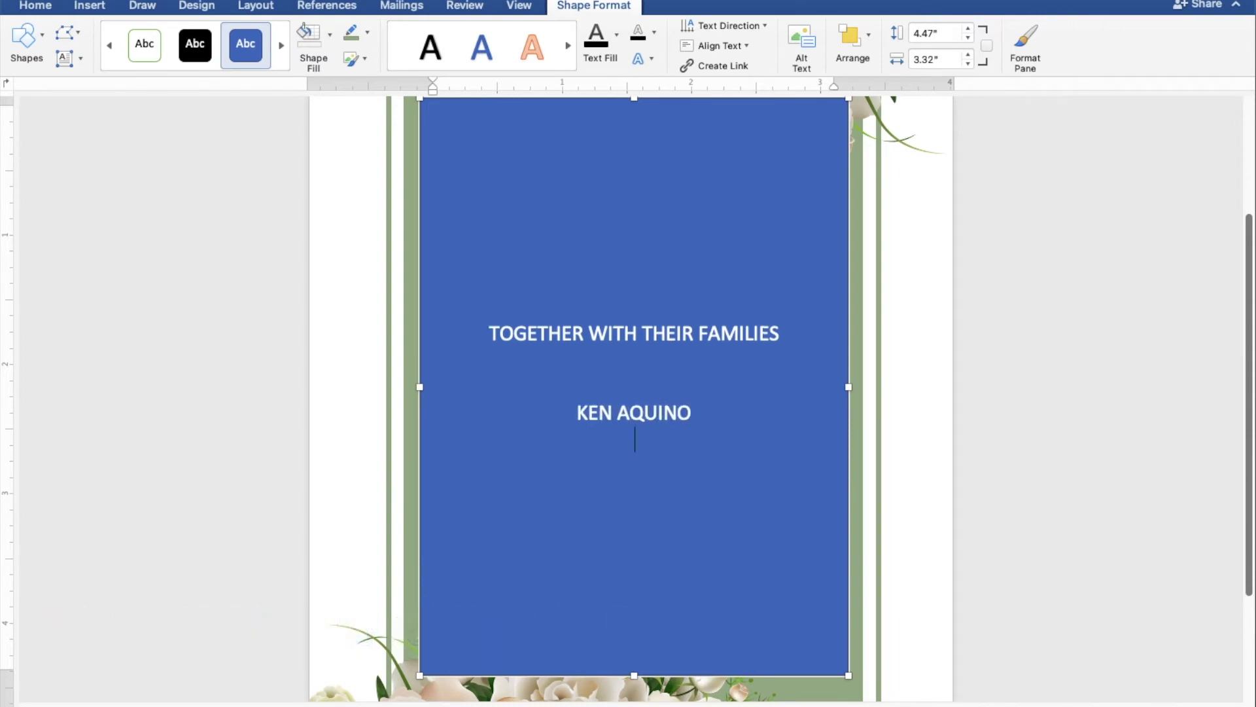
pyautogui.press('Return')
pyautogui.press('Return')
pyautogui.write('CASSY SORIANO')
pyautogui.press('Return')
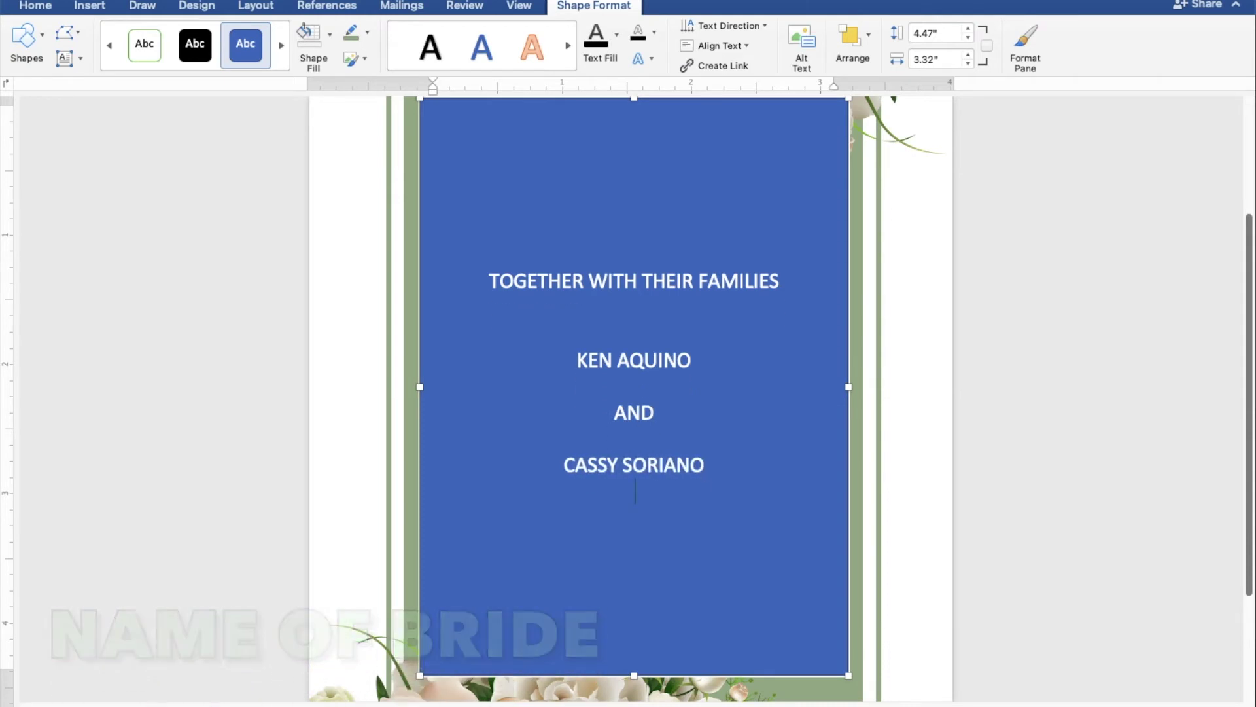
pyautogui.press('Return')
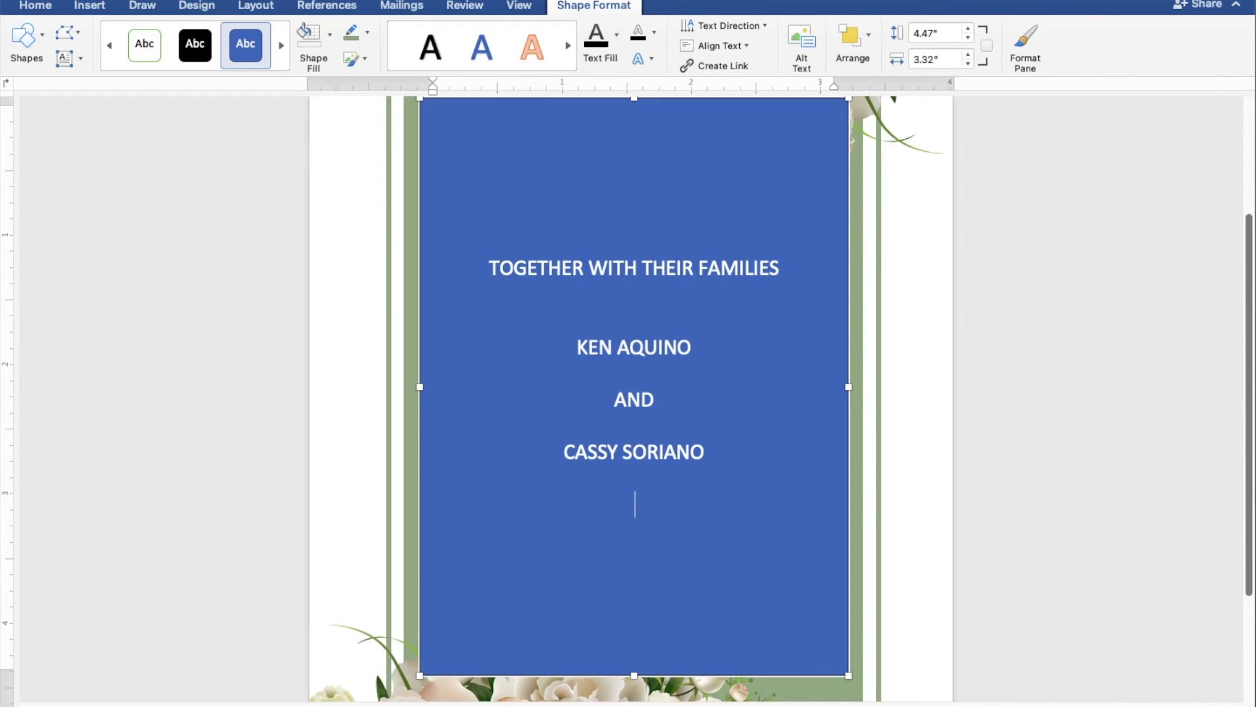
pyautogui.press('Return')
pyautogui.write('REQU')
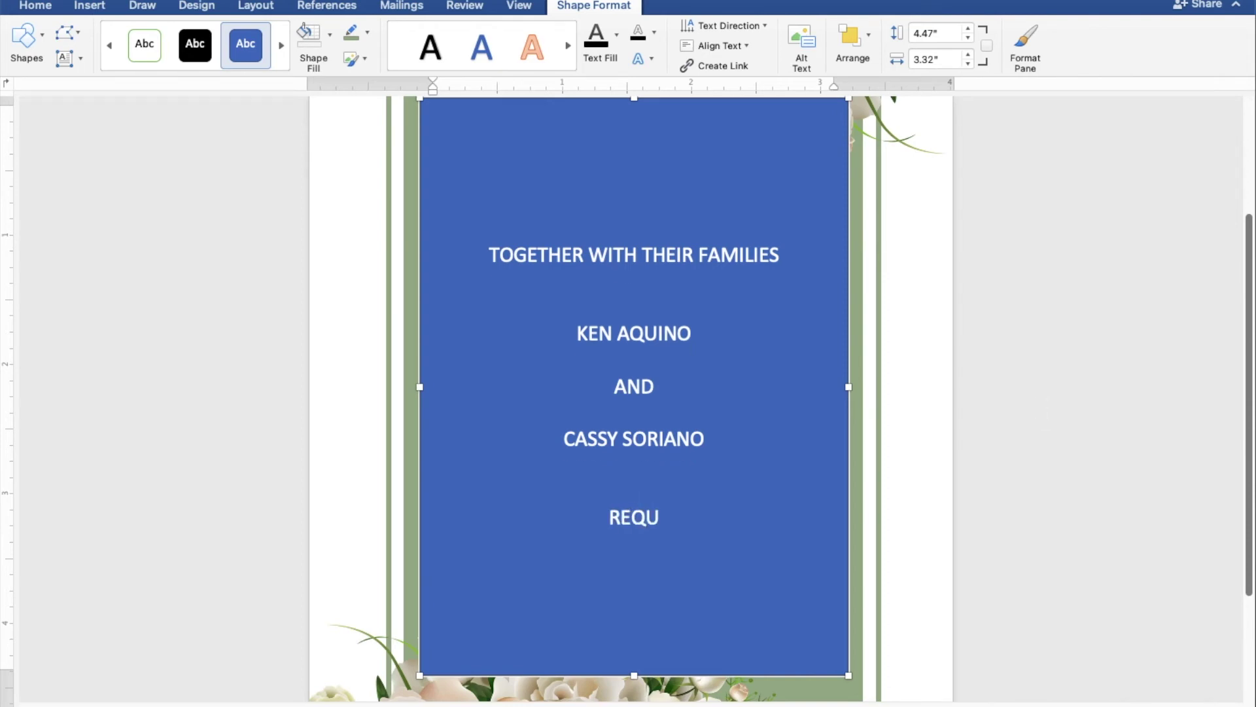
# Add the lines REQUEST THE PLEASURE OF YOUR PRESENCE and AS THEY JOYFULLY UNITE IN MARRIAGE.
pyautogui.write('EST THE PLEASURE')
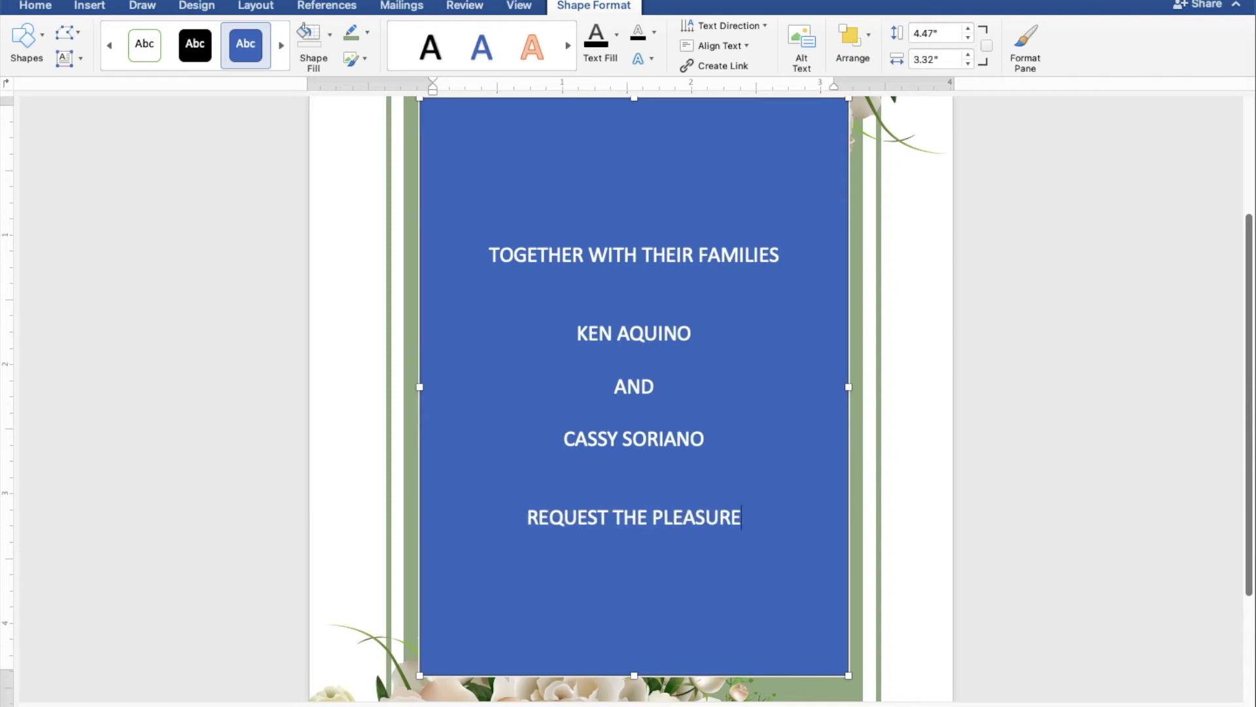
pyautogui.write('OF YOUR PRESENCE')
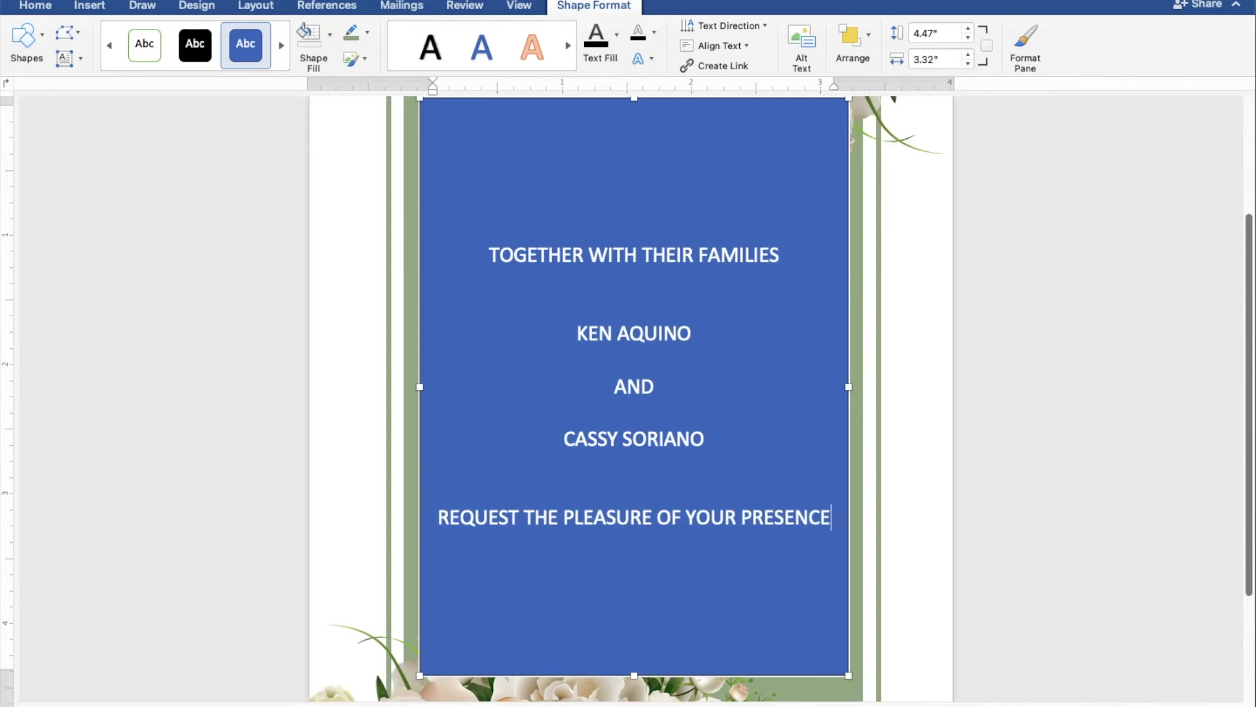
pyautogui.press('Return')
pyautogui.write('AS THEY JOYFULLY UNITE IN MARRIAGE')
pyautogui.press('Return')
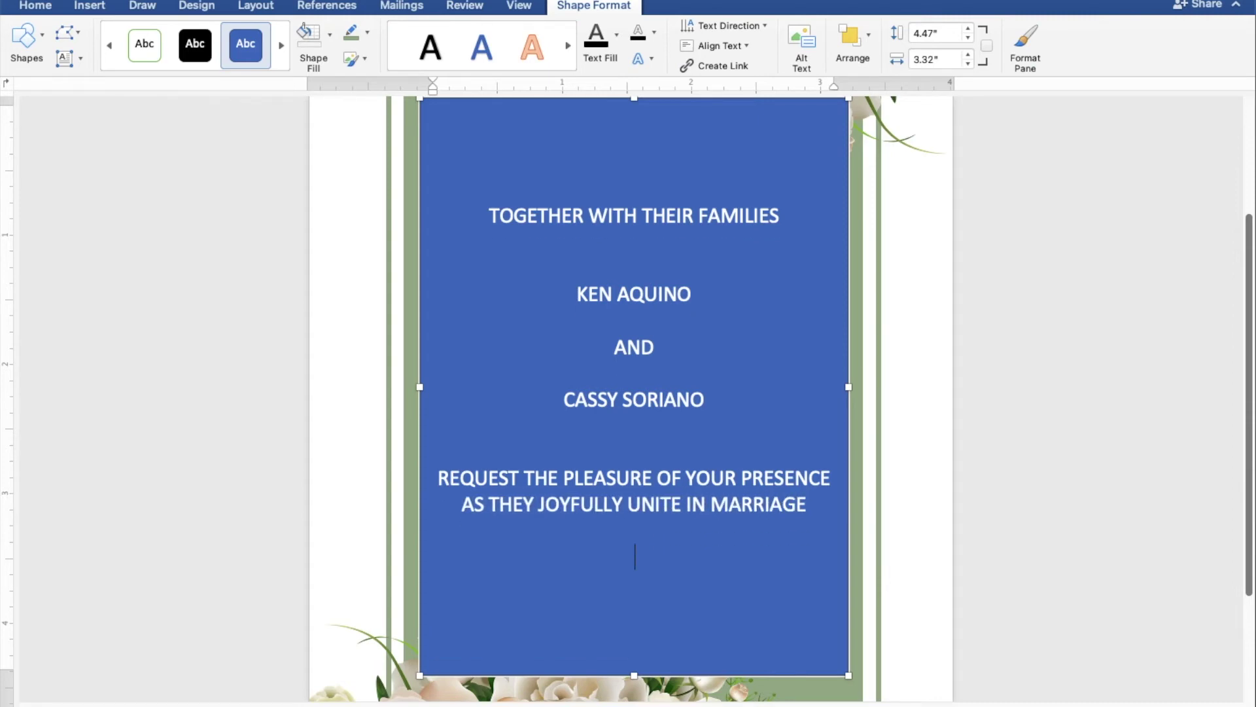
# Type SUNDAY, JANUARY 30, 2022 and the ten o'clock morning time on separate lines.
pyautogui.write('SUNDAY')
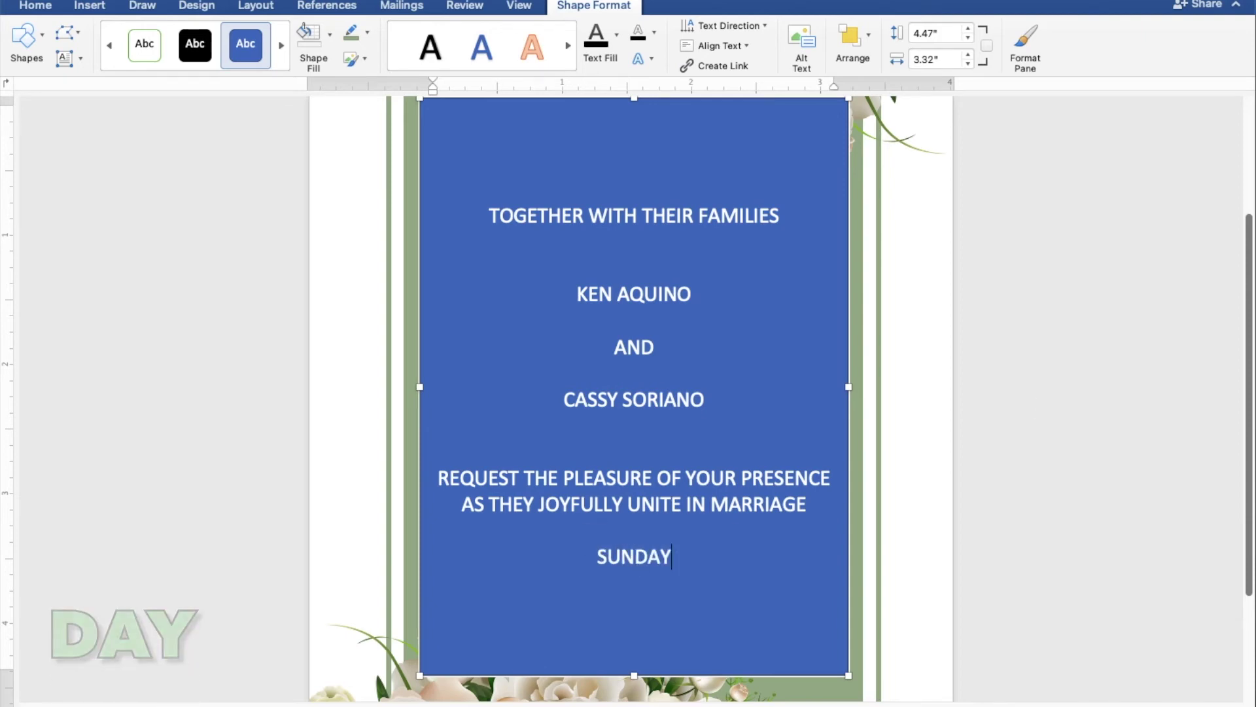
pyautogui.press('Return')
pyautogui.write('JANUA')
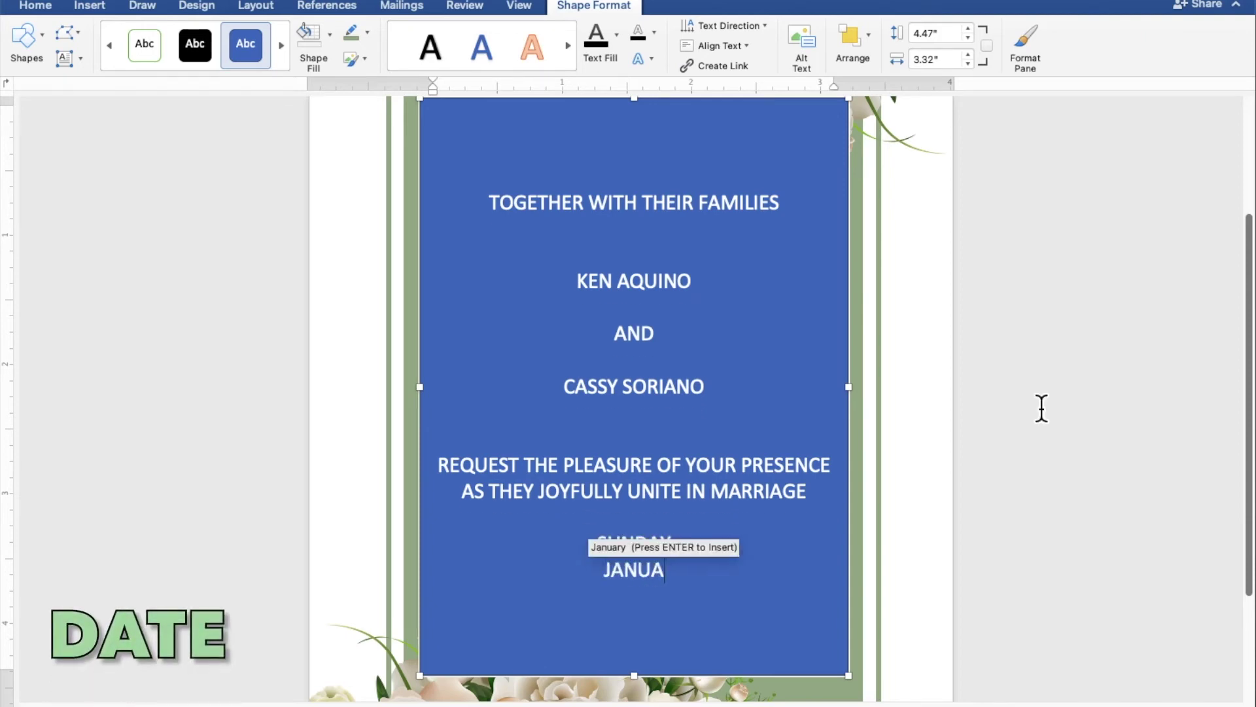
pyautogui.write('RY 30')
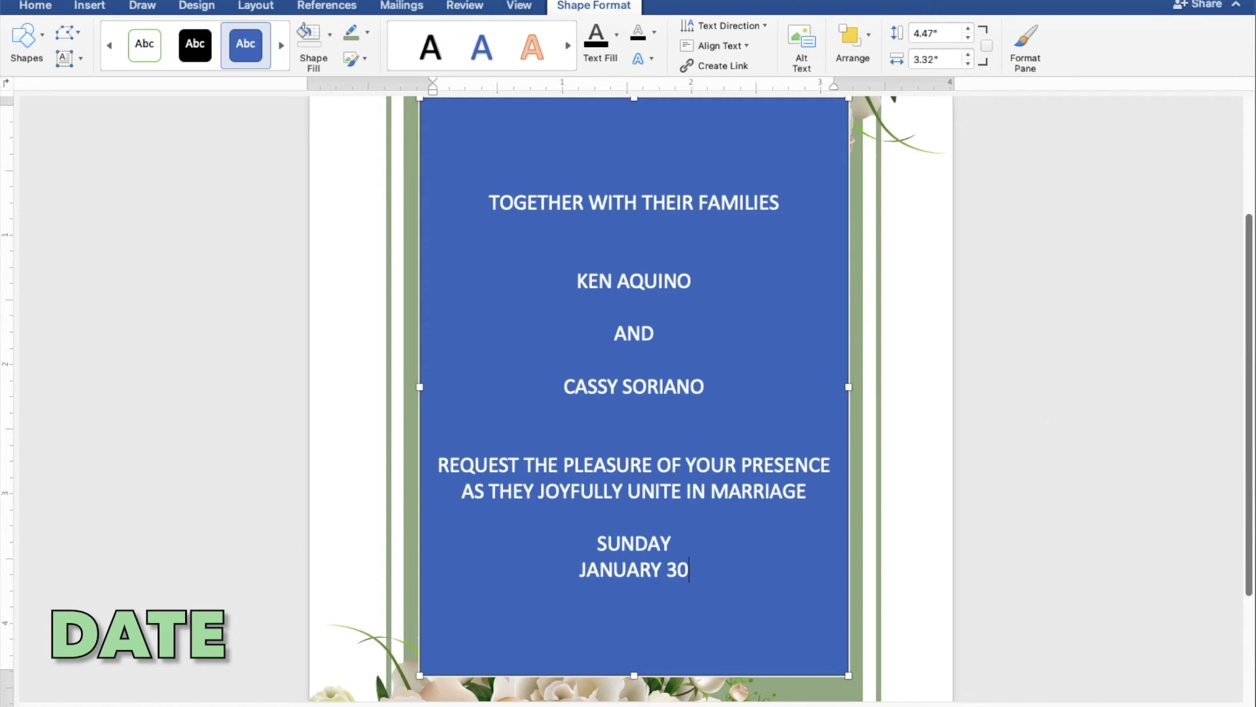
pyautogui.write(', 2022')
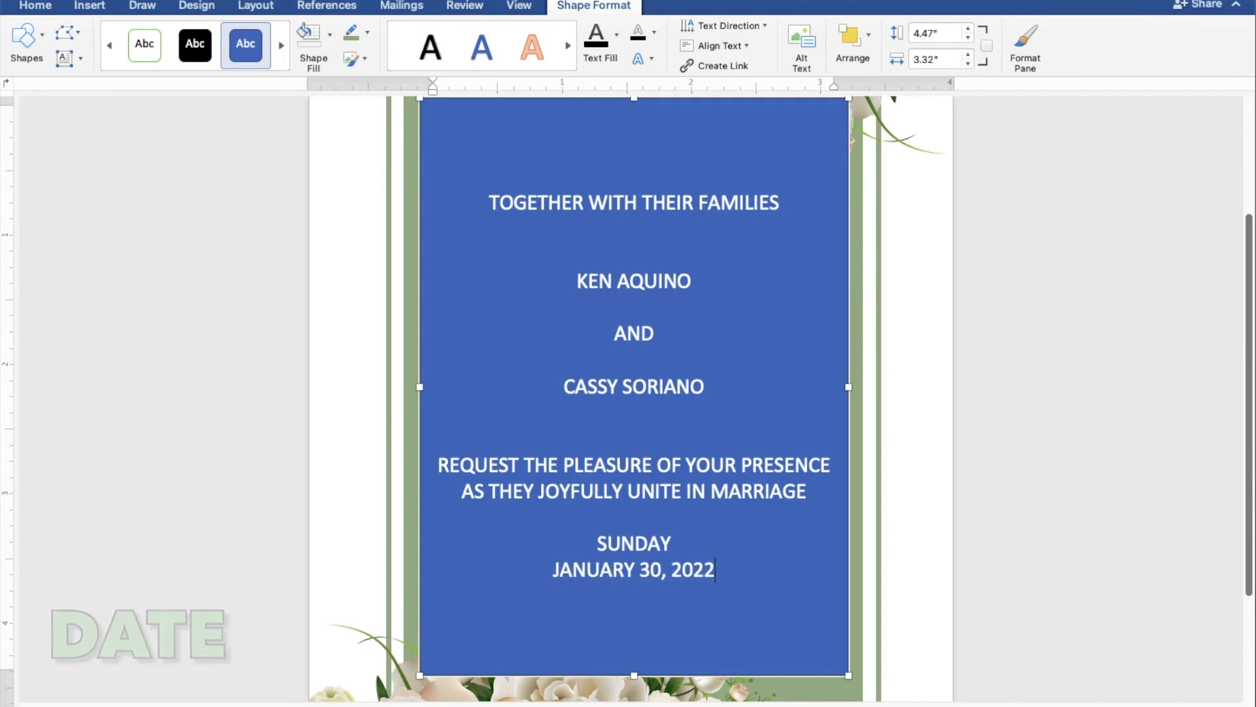
pyautogui.press('Return')
pyautogui.write('TEN')
pyautogui.write("'CLOCK IN THE MORNING")
pyautogui.press('Return')
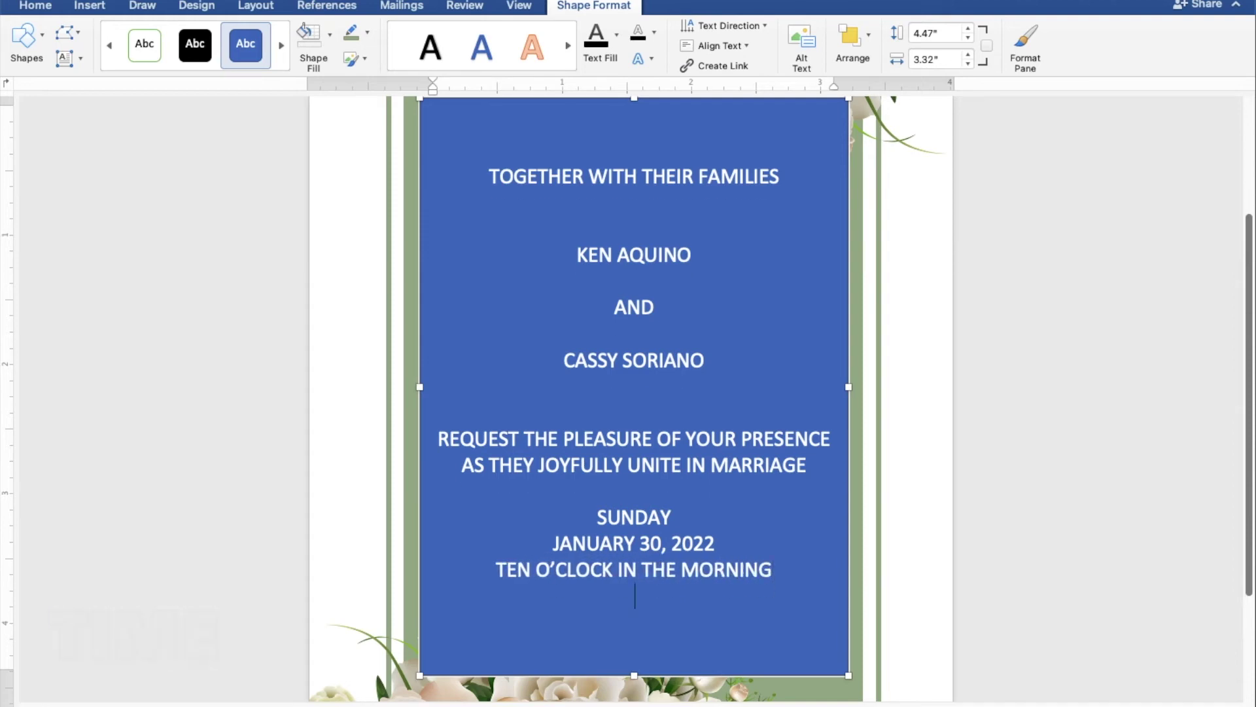
# Add ST. THOMAS AQUINAS PARISH CHURCH, GALDAN PANGASINAN and RECEPTION TO FOLLOW lines.
pyautogui.write('ST. THOMAS AQUINAS PARISH CHURCH')
pyautogui.press('Return')
pyautogui.write('GALDAN PANGASINAN')
pyautogui.press('Return')
pyautogui.write('RECEPT')
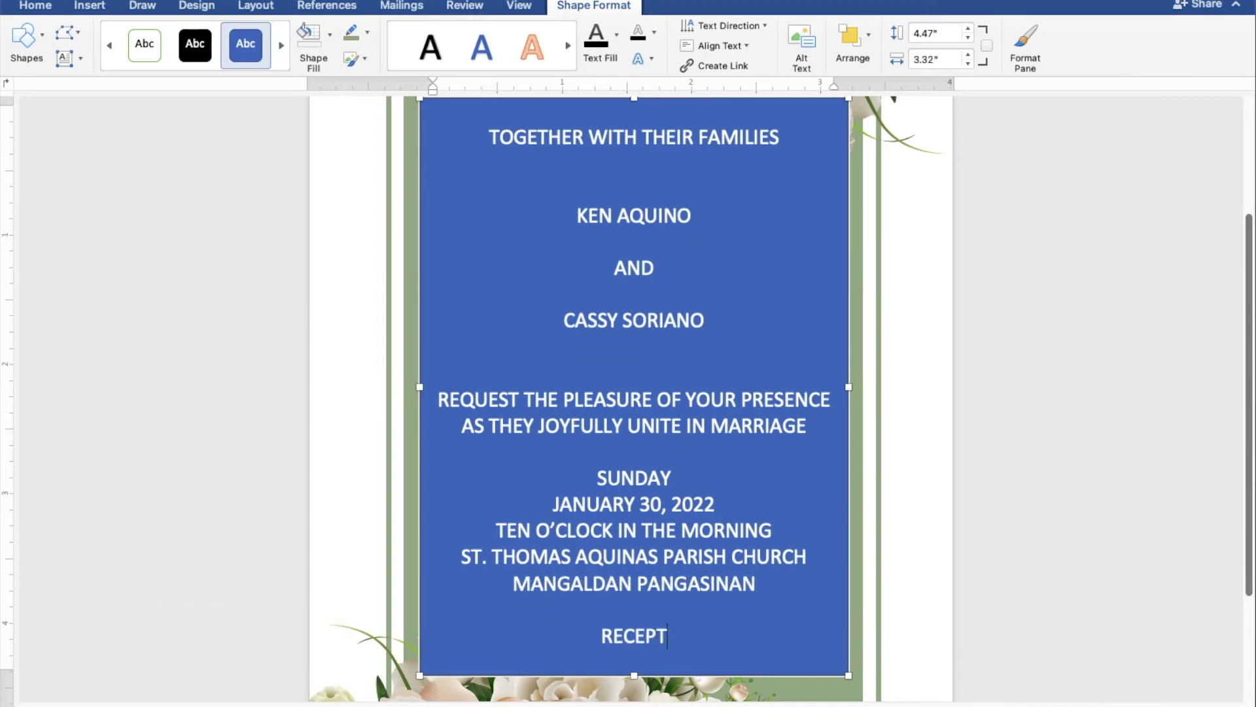
pyautogui.write('ION TO FOLLOW')
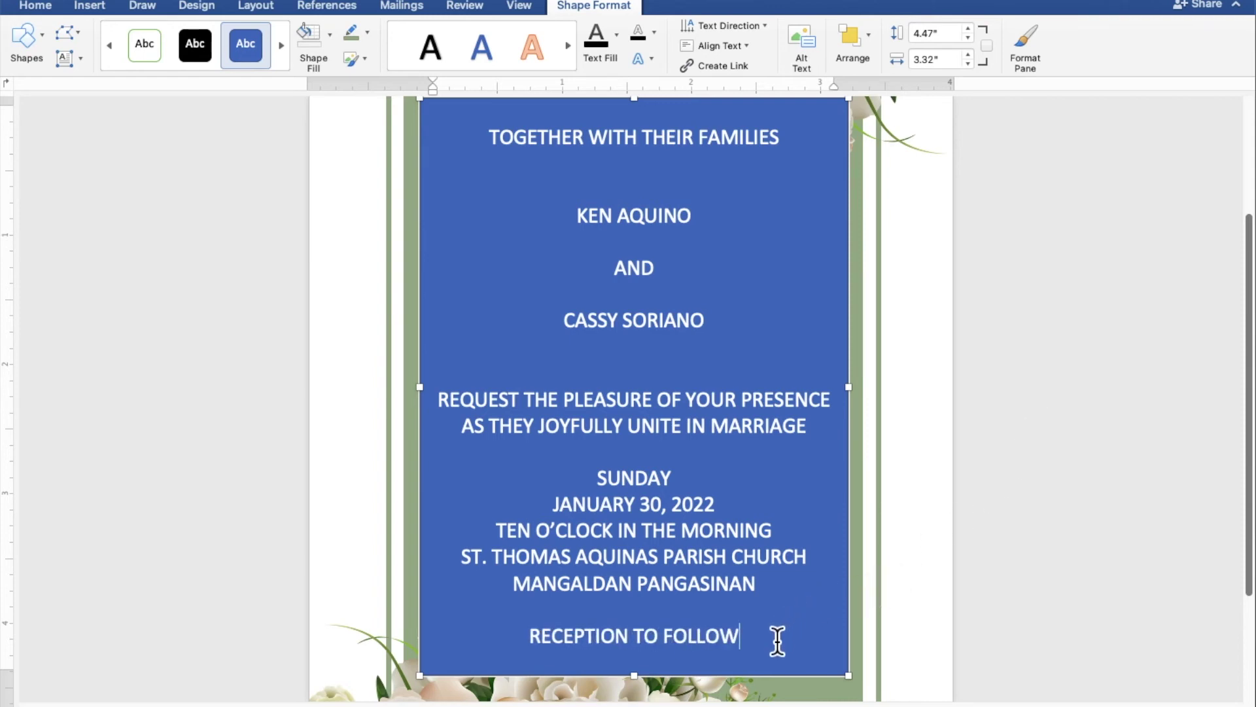
# Give the invitation text box No Fill and No Outline so the green card shows through.
pyautogui.moveTo(778, 640); pyautogui.dragTo(497, 152)
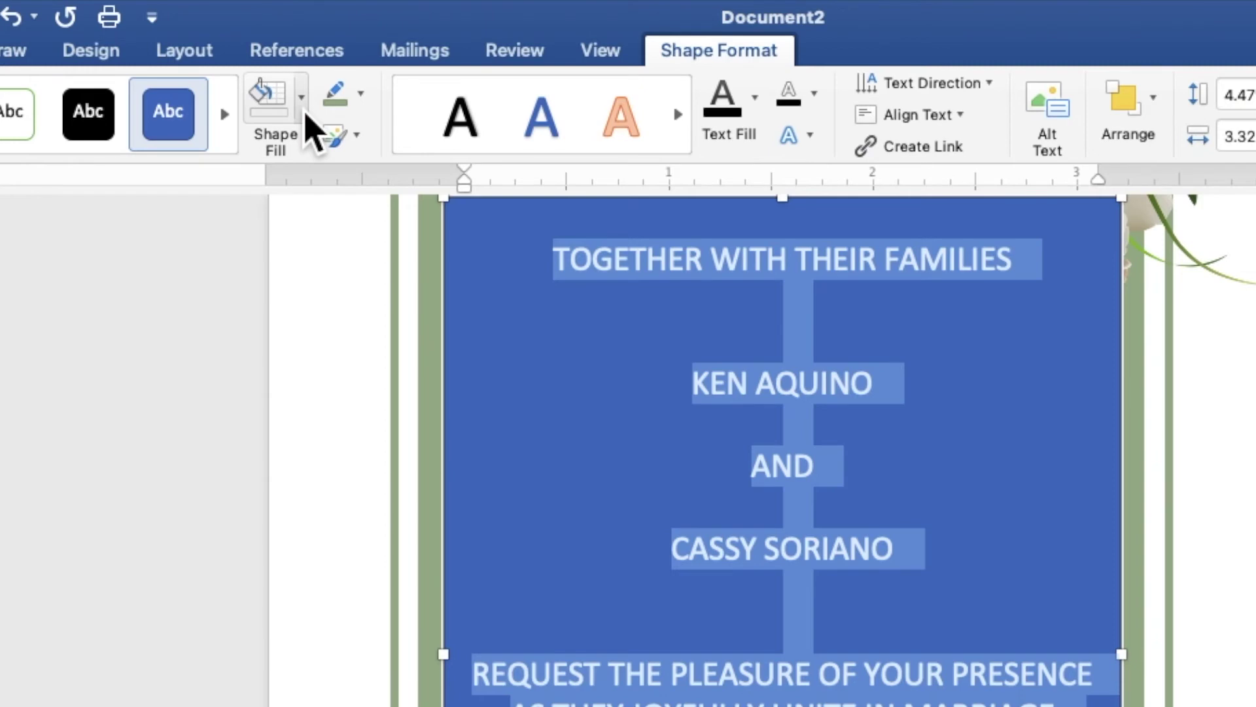
pyautogui.click(302, 108)
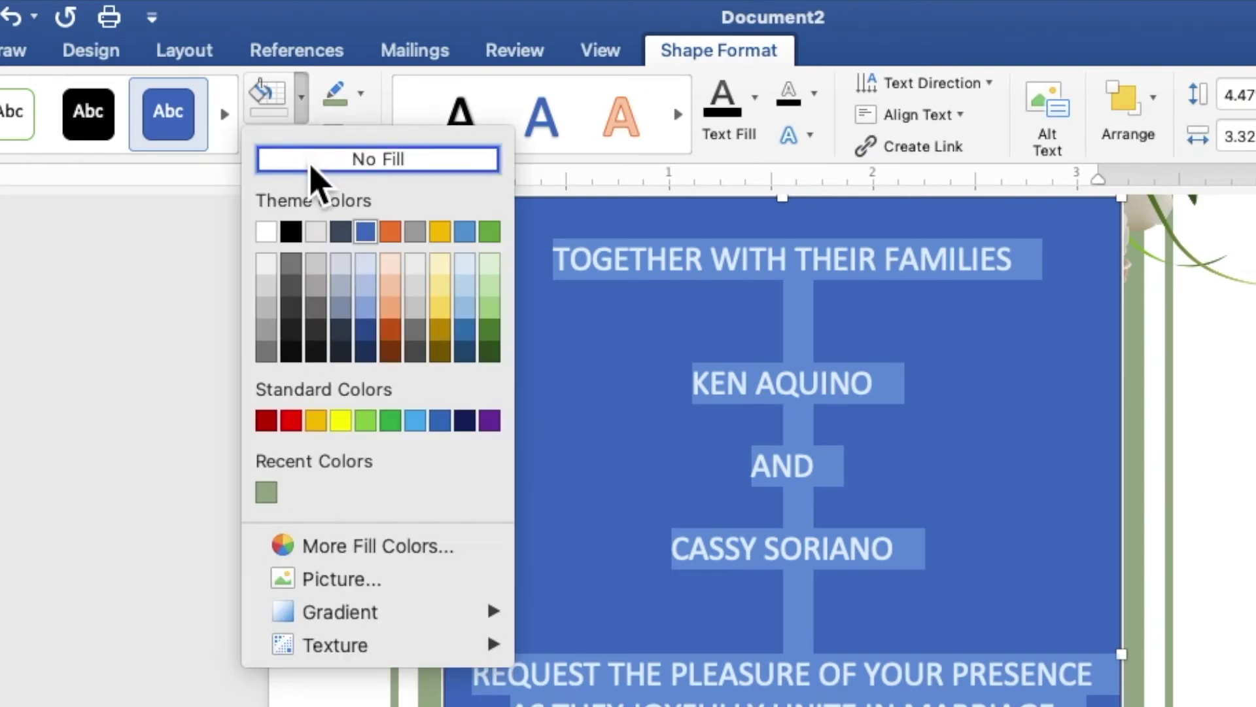
pyautogui.click(312, 164)
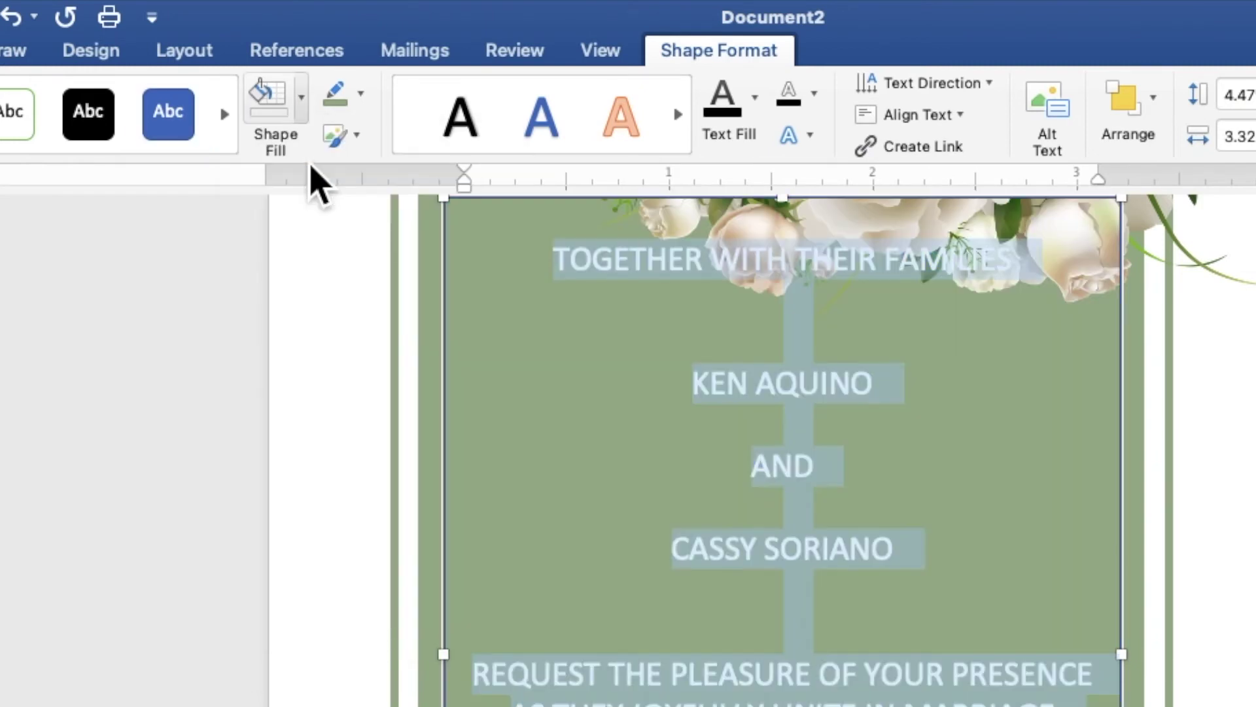
pyautogui.click(360, 94)
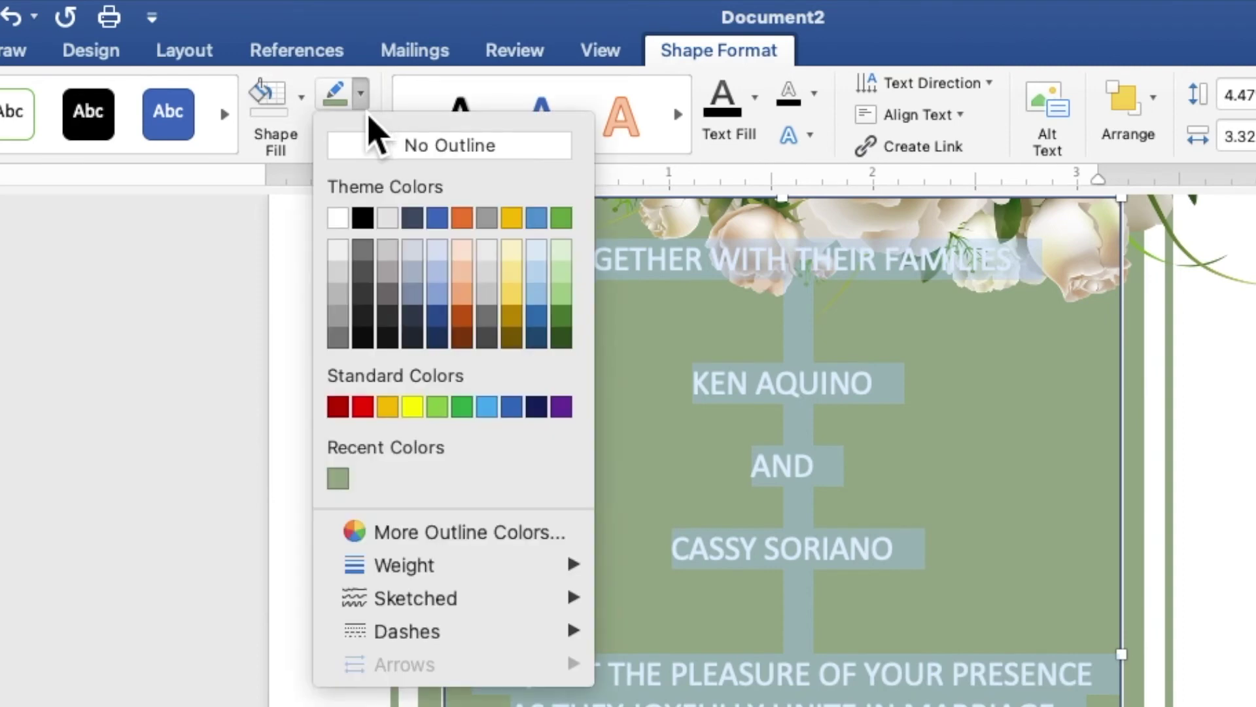
pyautogui.click(369, 147)
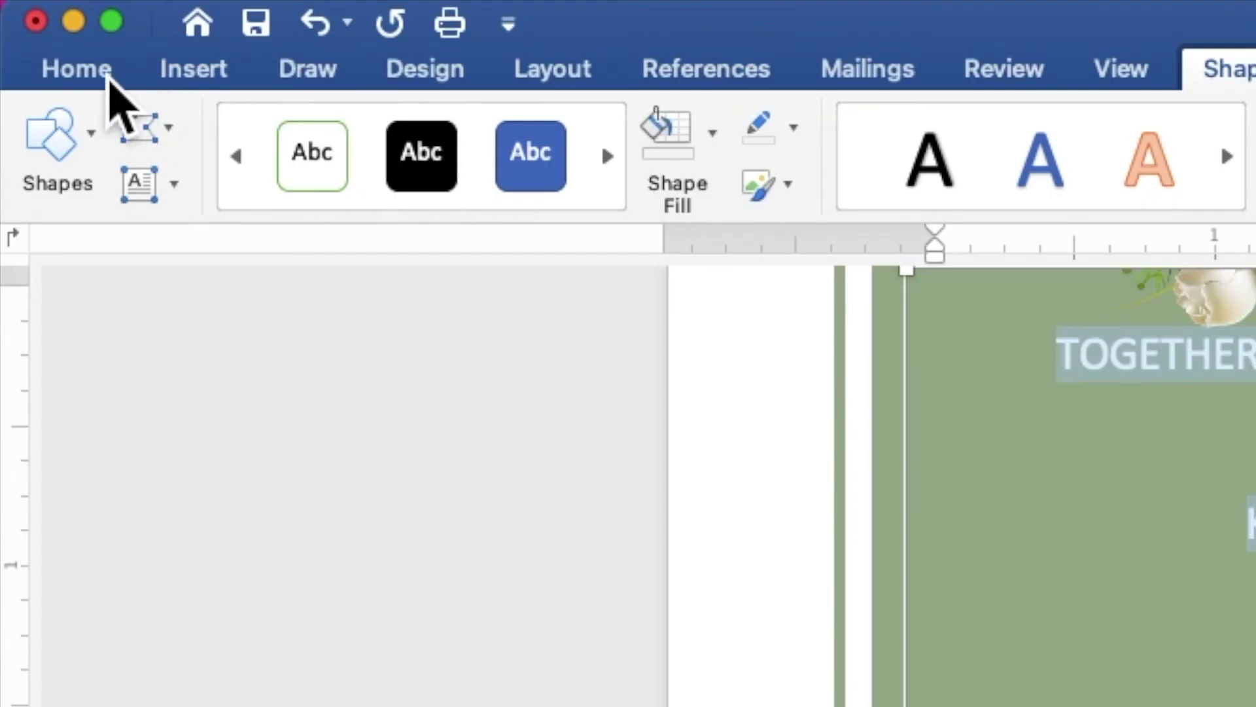
# Change the invitation wording's font to Times New Roman at 9 pt.
pyautogui.click(109, 81)
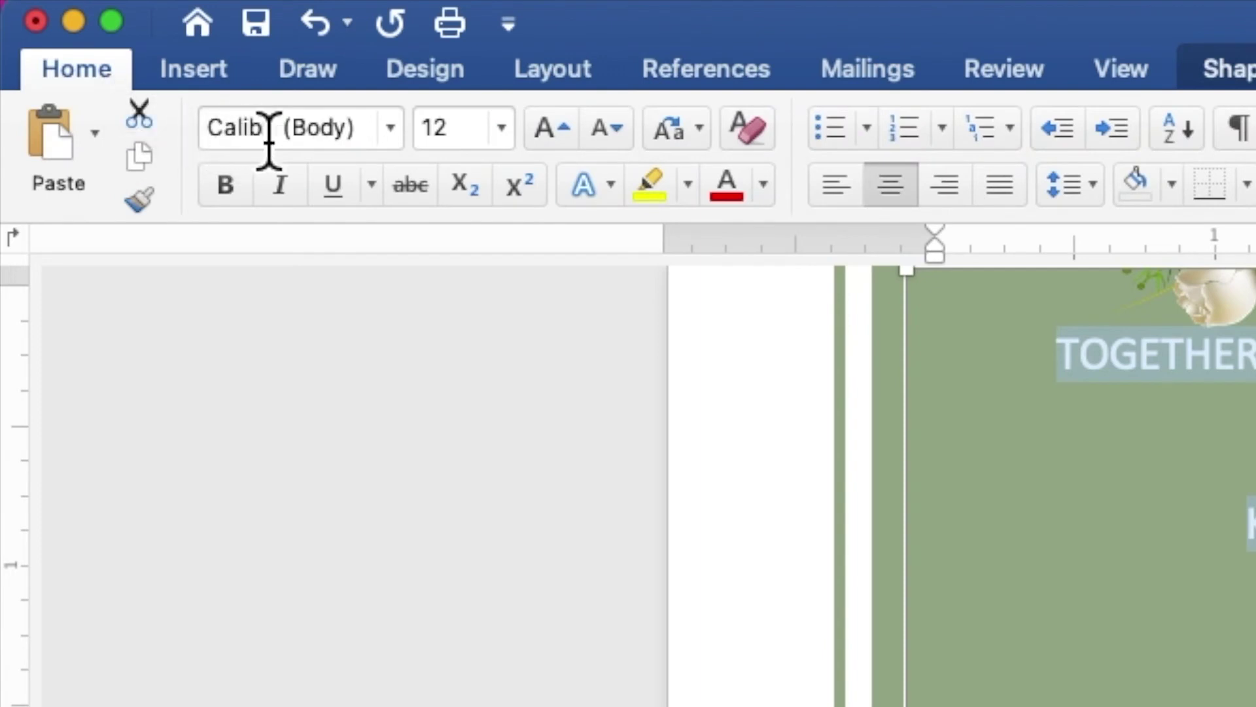
pyautogui.click(397, 131)
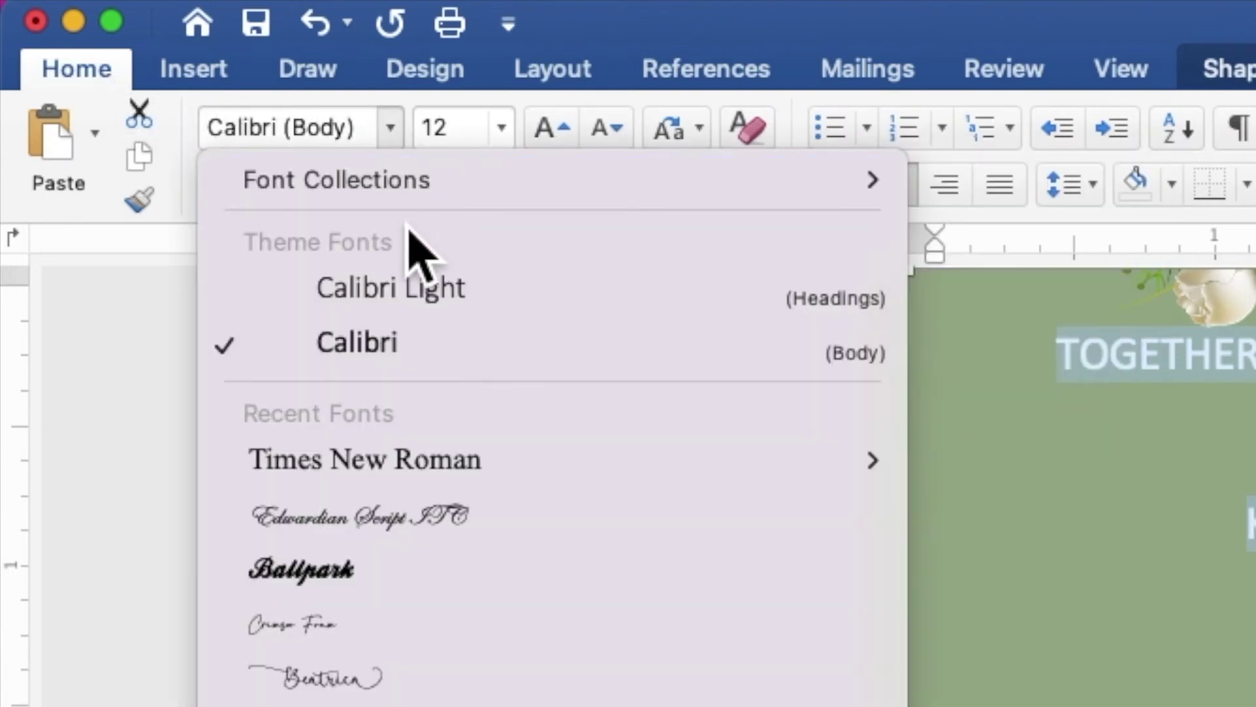
pyautogui.click(413, 463)
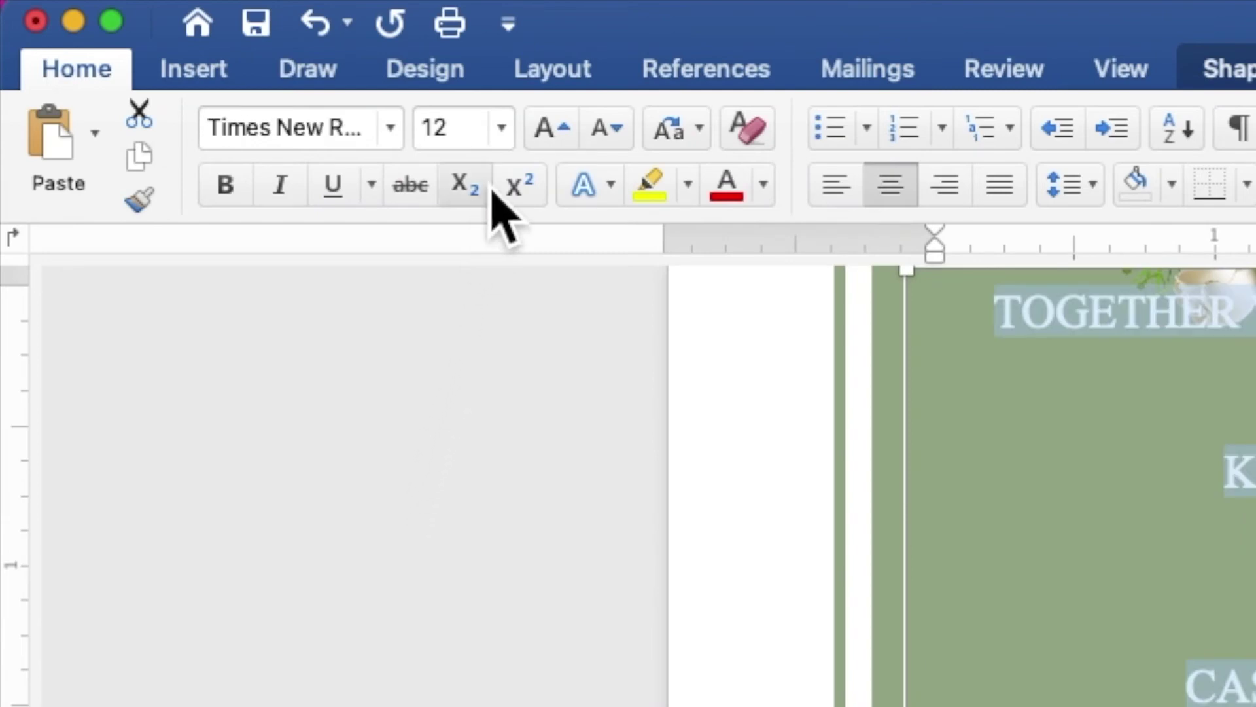
pyautogui.click(501, 128)
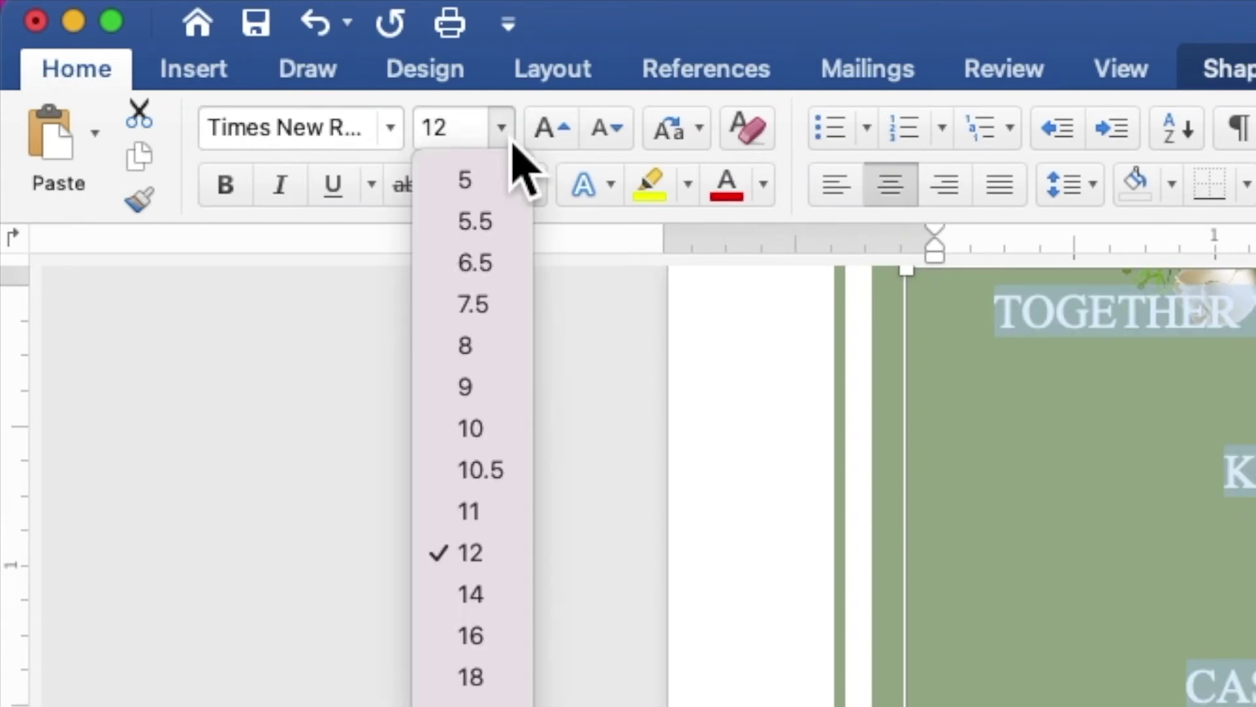
pyautogui.click(511, 394)
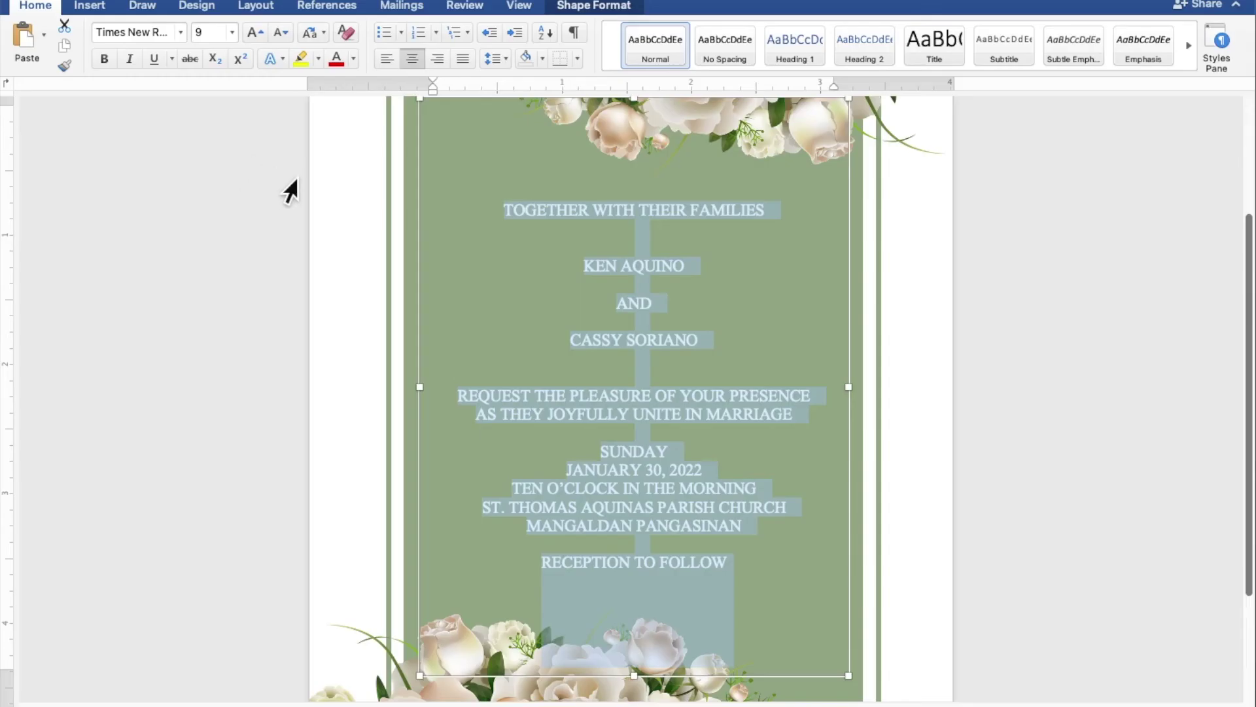
# Select both of the couple's name lines and make them 16 pt bold.
pyautogui.moveTo(717, 276); pyautogui.dragTo(596, 273)
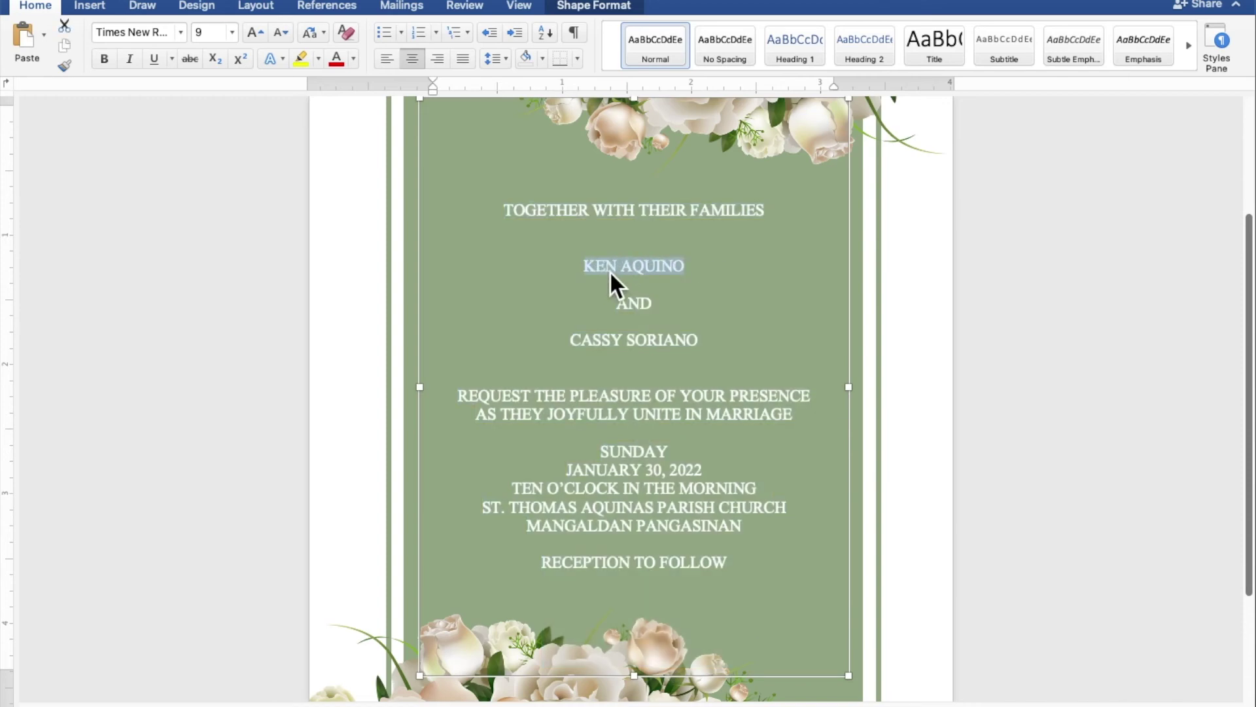
pyautogui.moveTo(713, 352); pyautogui.dragTo(590, 346)
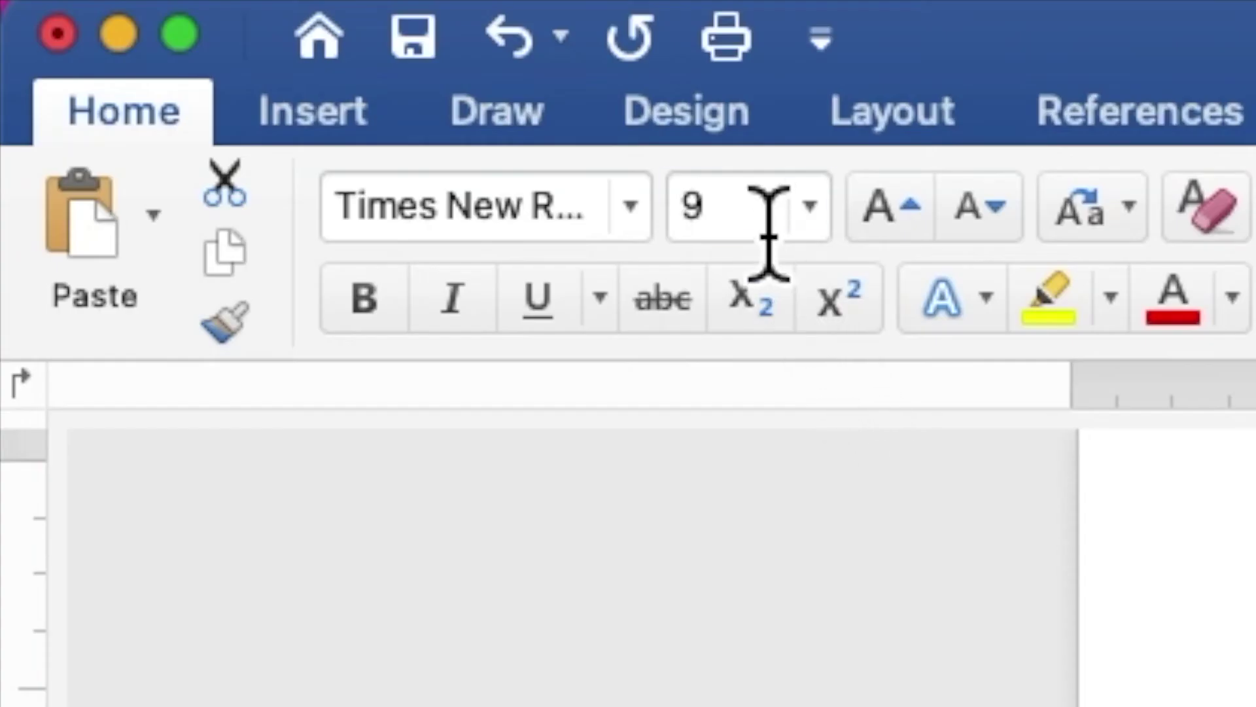
pyautogui.click(200, 33)
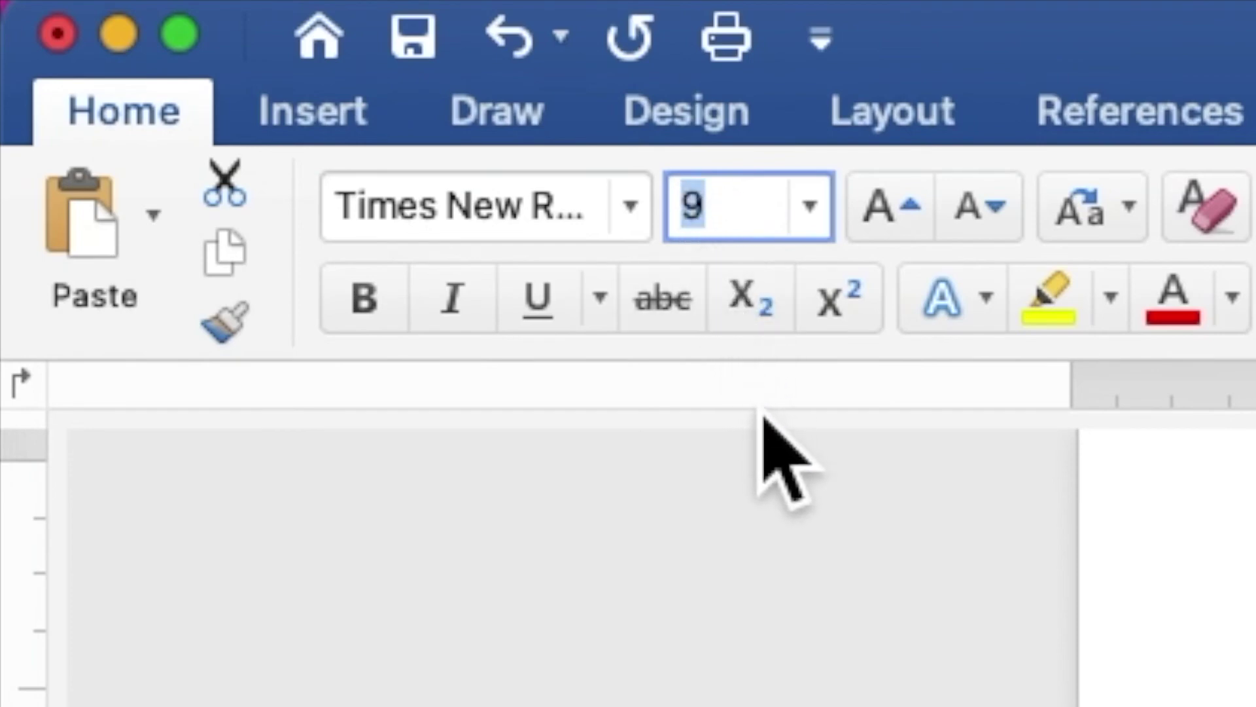
pyautogui.write('16')
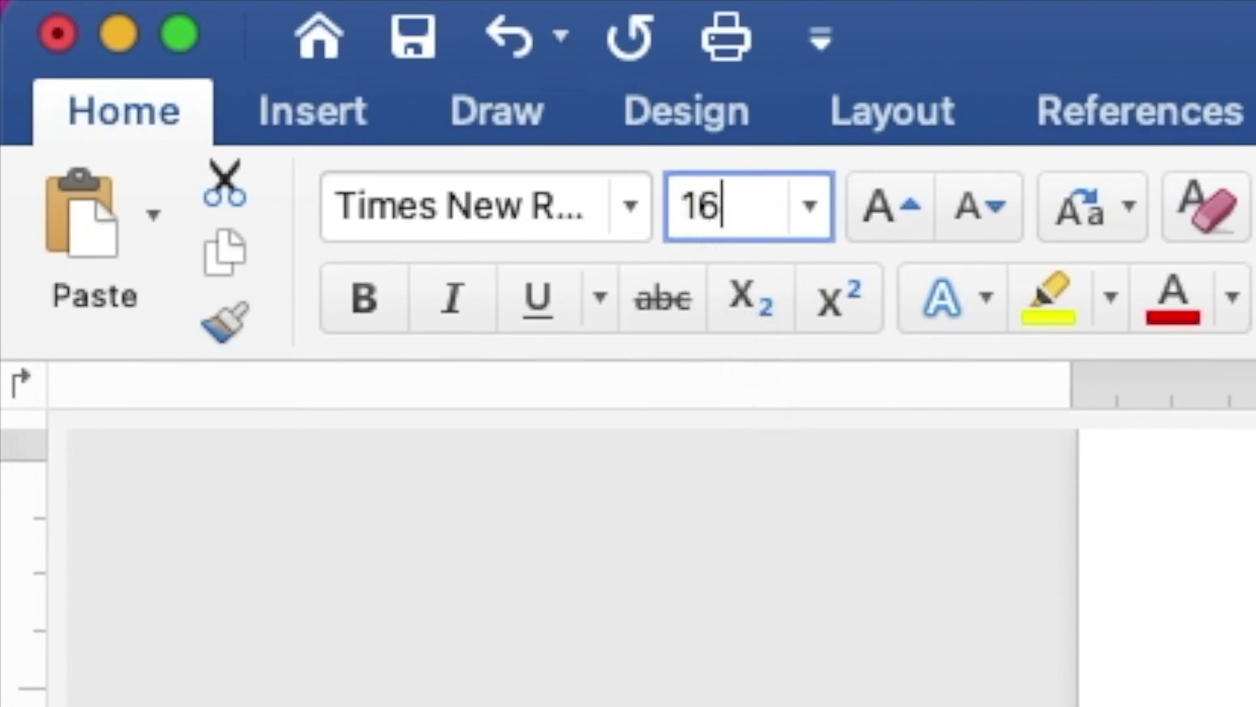
pyautogui.press('Return')
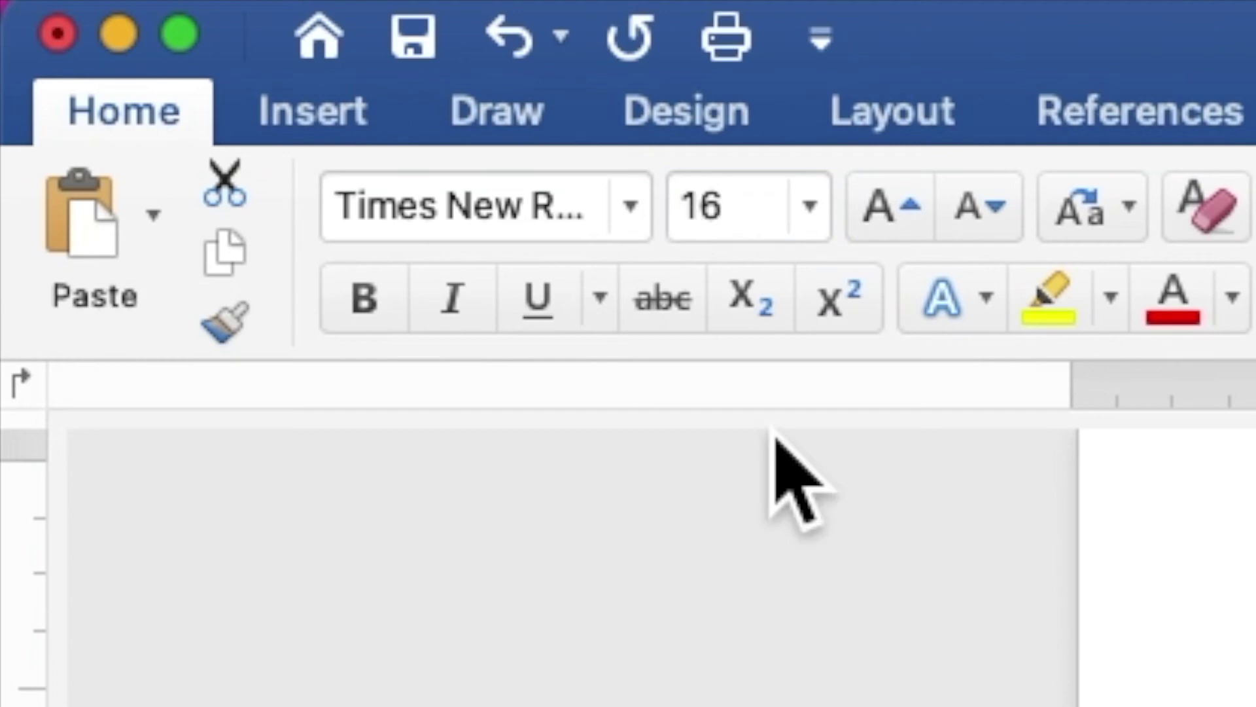
pyautogui.click(367, 327)
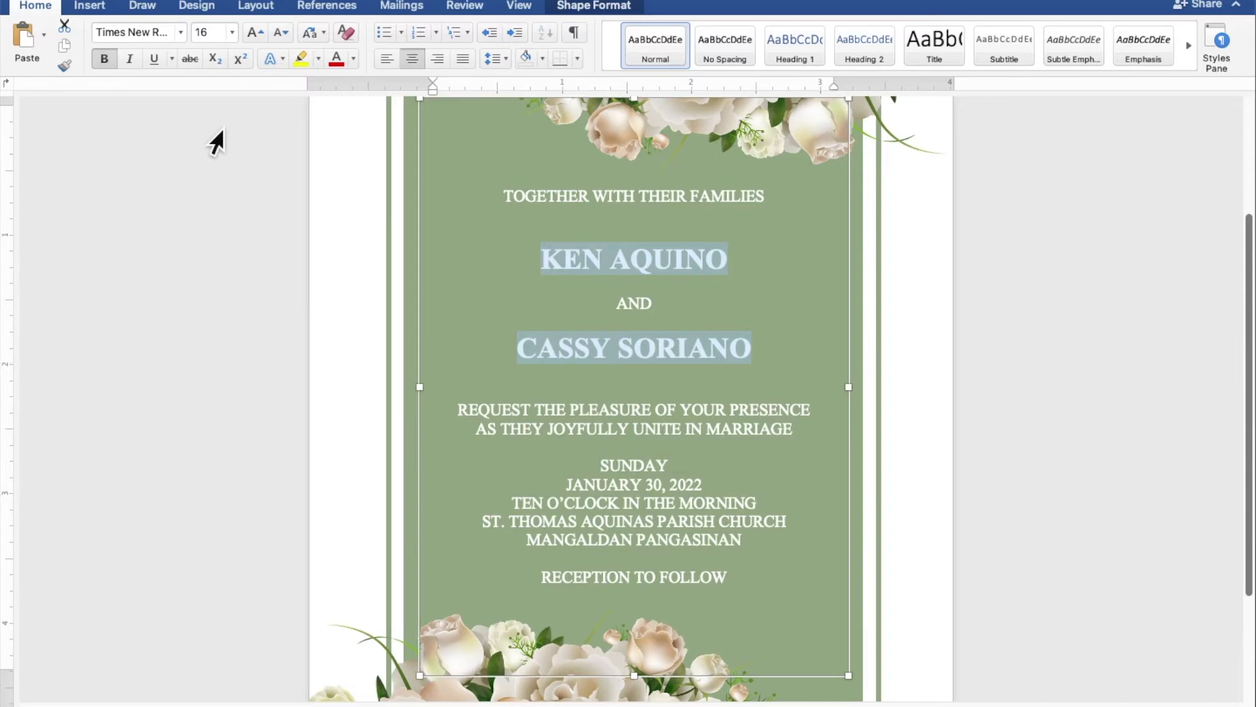
pyautogui.click(673, 236)
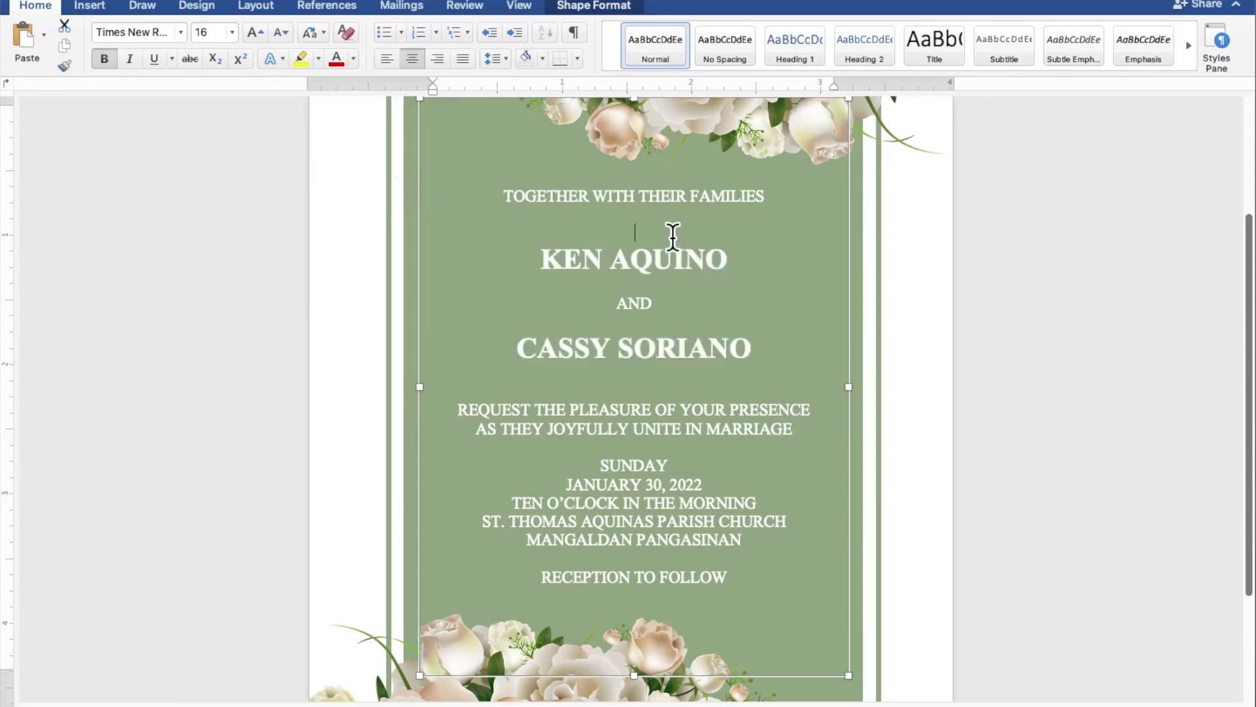
# Insert blank lines above and below the names and nudge the text box slightly down.
pyautogui.press('Return')
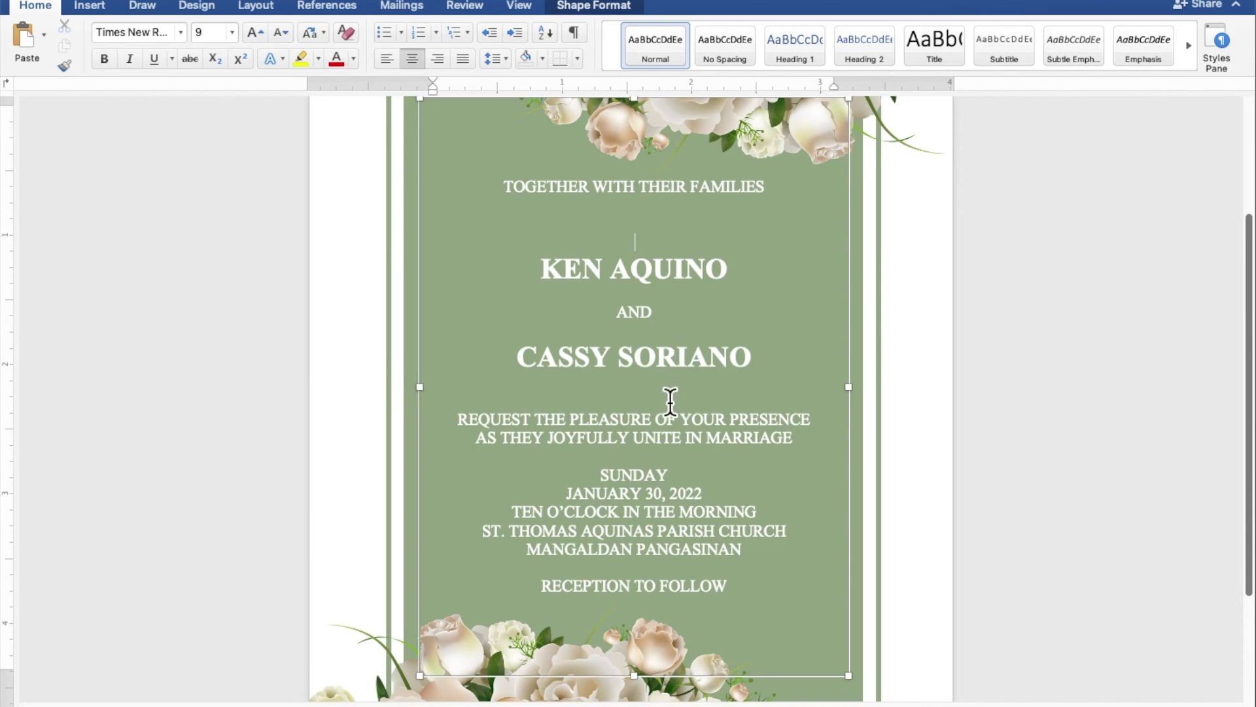
pyautogui.press('Return')
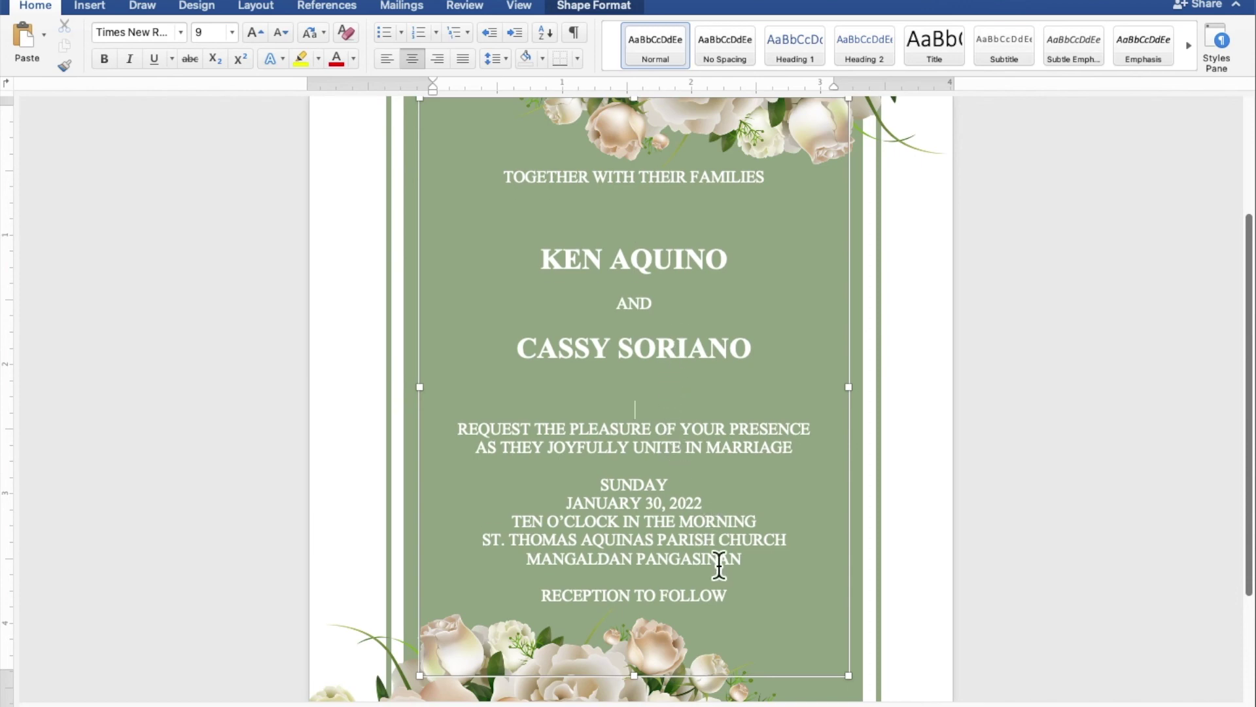
pyautogui.moveTo(751, 685); pyautogui.dragTo(752, 685)
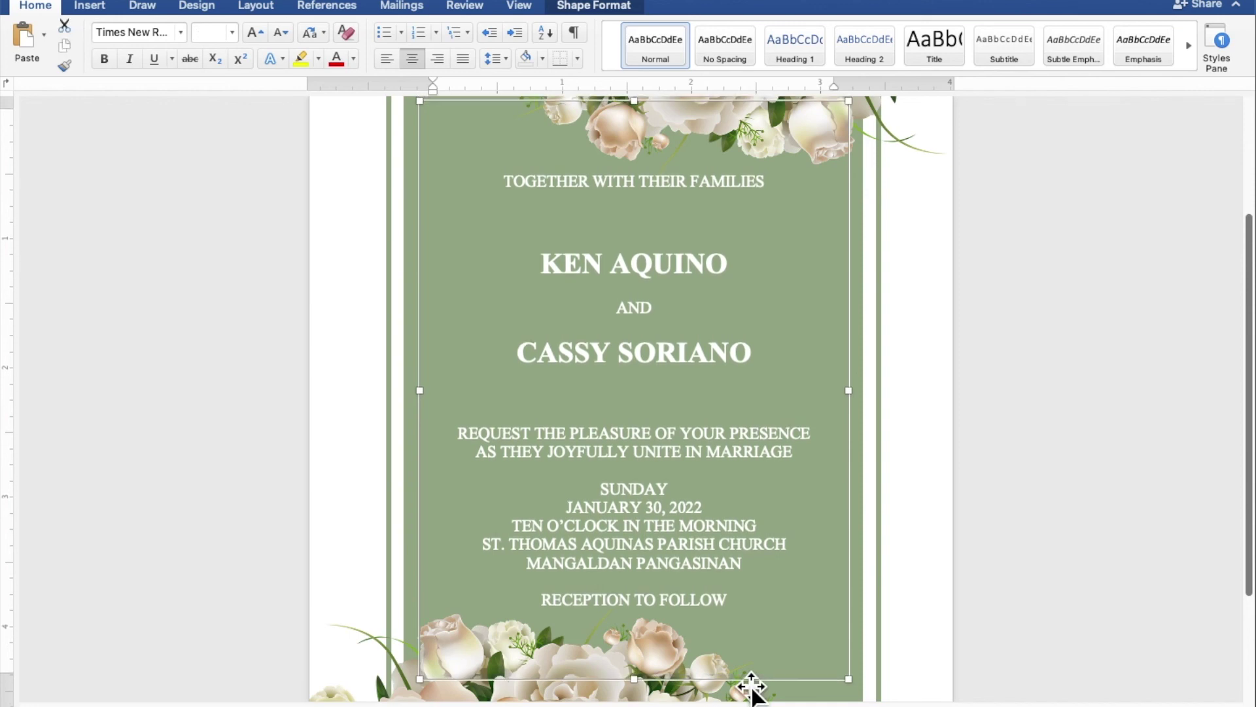
pyautogui.click(1111, 622)
# Scroll down to view the finished invitation page.
pyautogui.scroll(-5, 1110, 621)
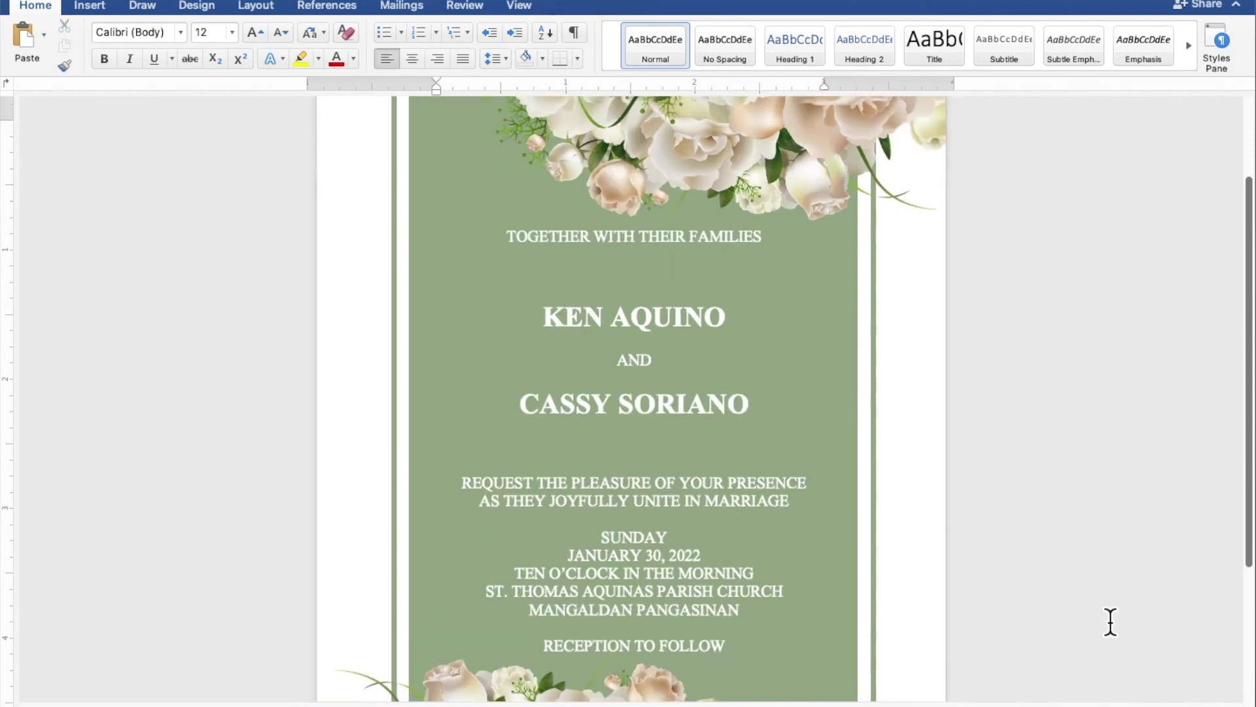